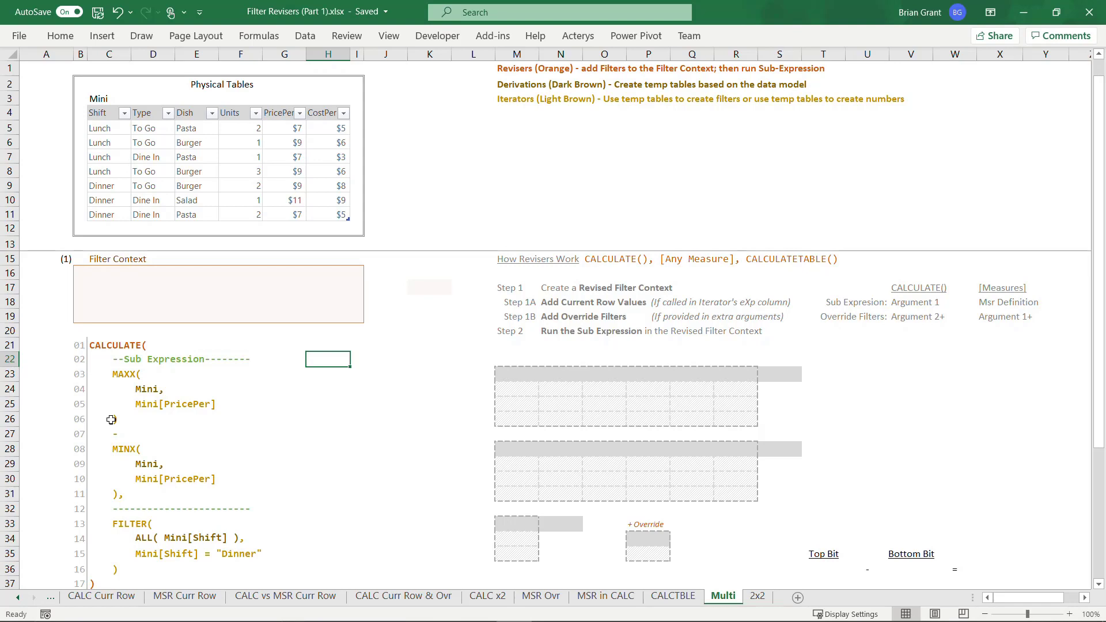
# Step: Give the MAXX and MINX code lines in C23:G31 a light blue fill
pyautogui.moveTo(101, 373); pyautogui.dragTo(267, 424)
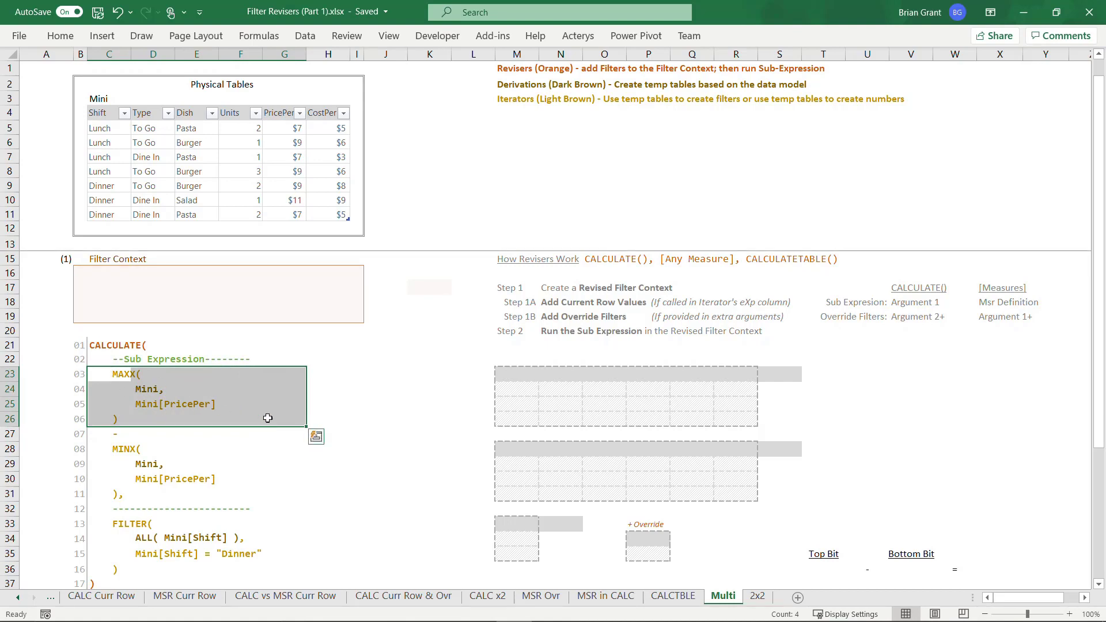
pyautogui.click(412, 432)
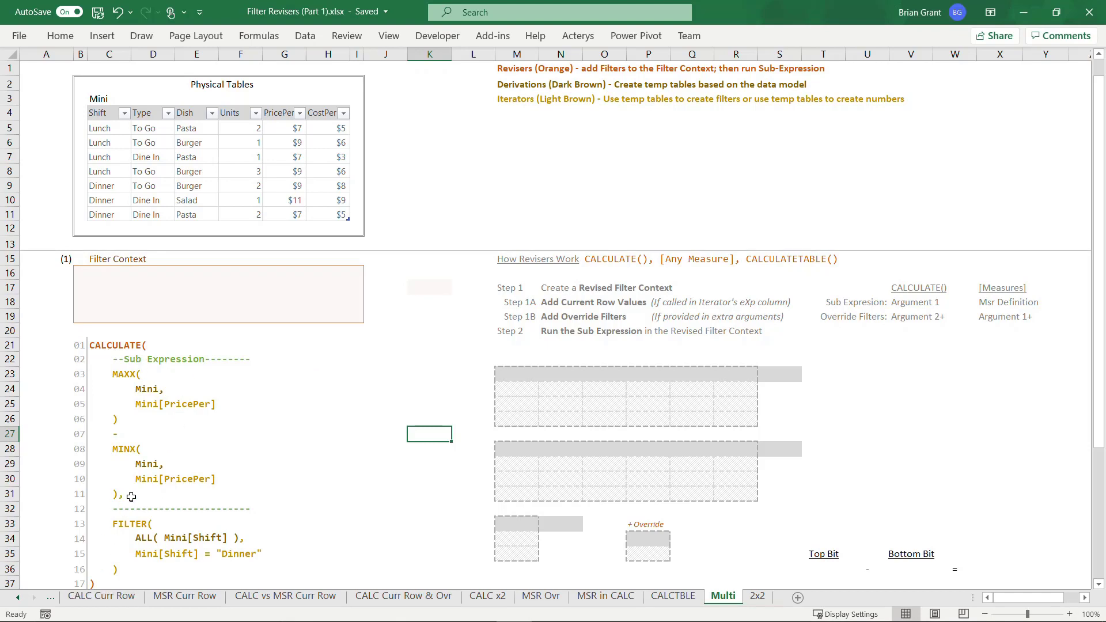
pyautogui.moveTo(89, 371); pyautogui.dragTo(239, 494)
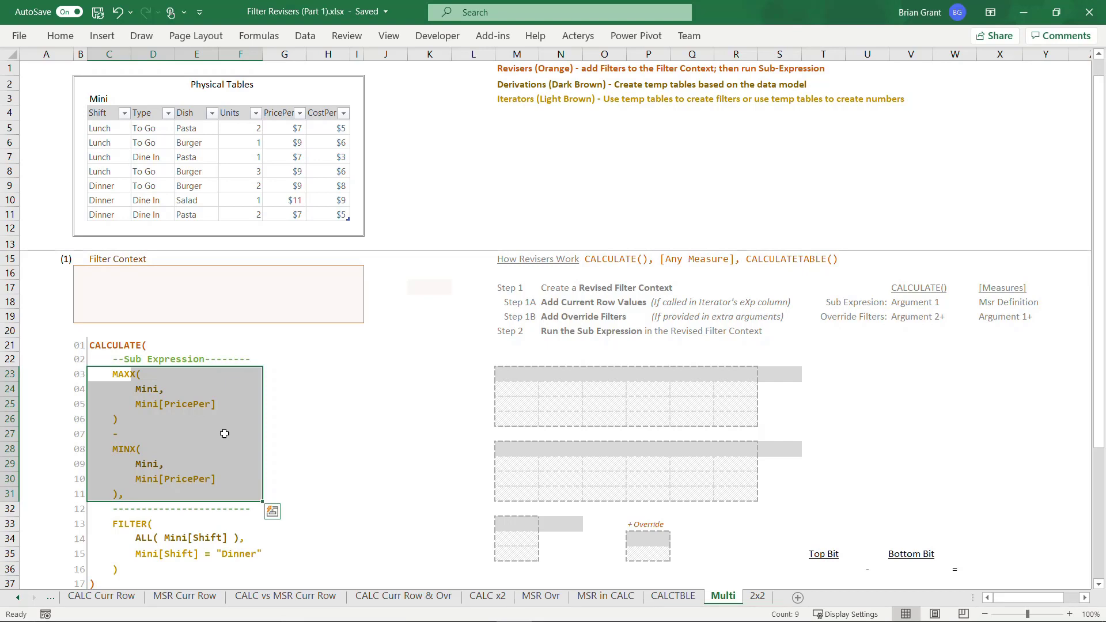
pyautogui.rightClick(224, 433)
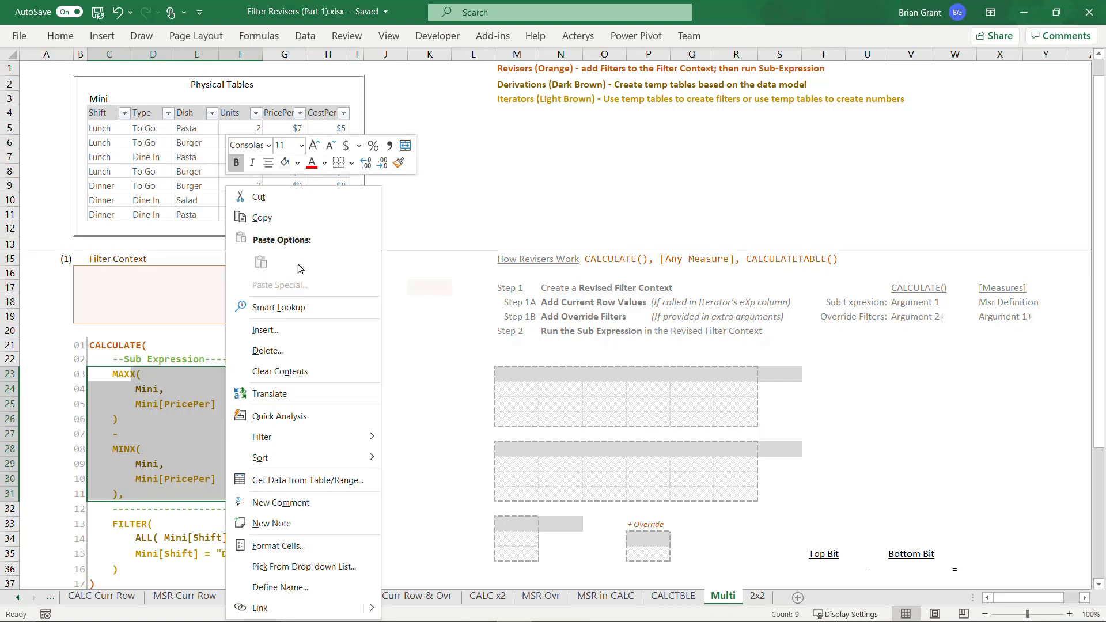
pyautogui.click(293, 163)
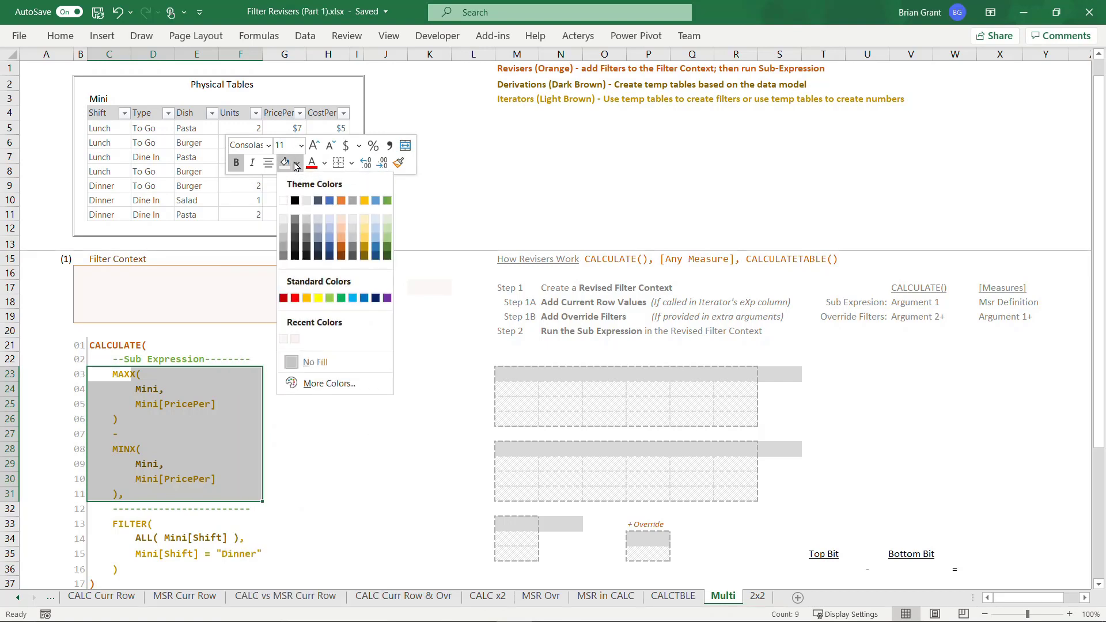
pyautogui.click(378, 223)
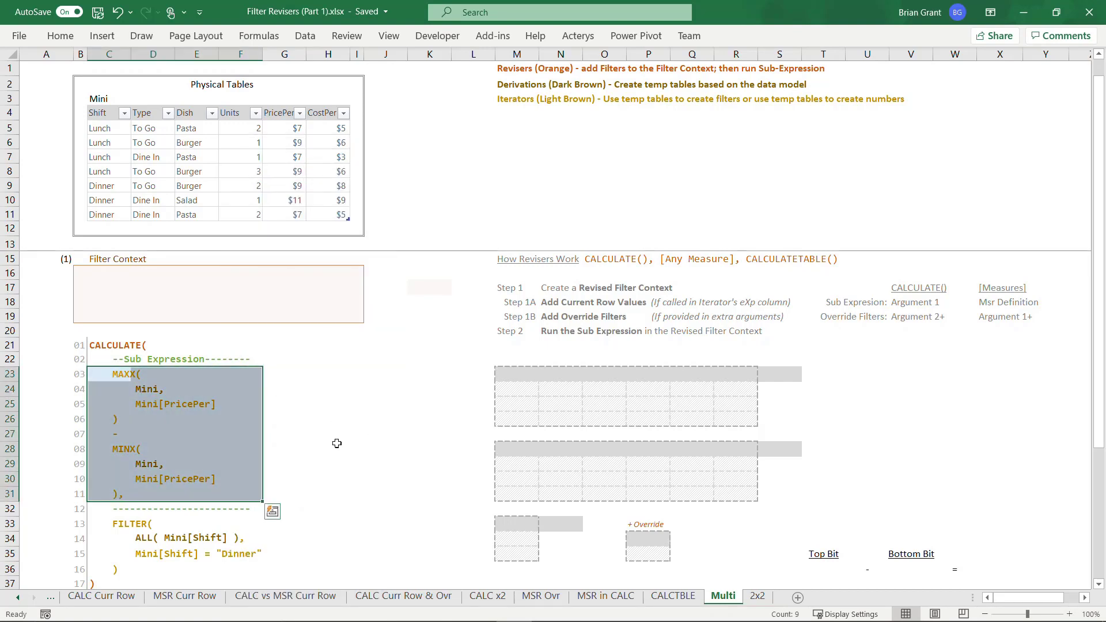
pyautogui.click(374, 431)
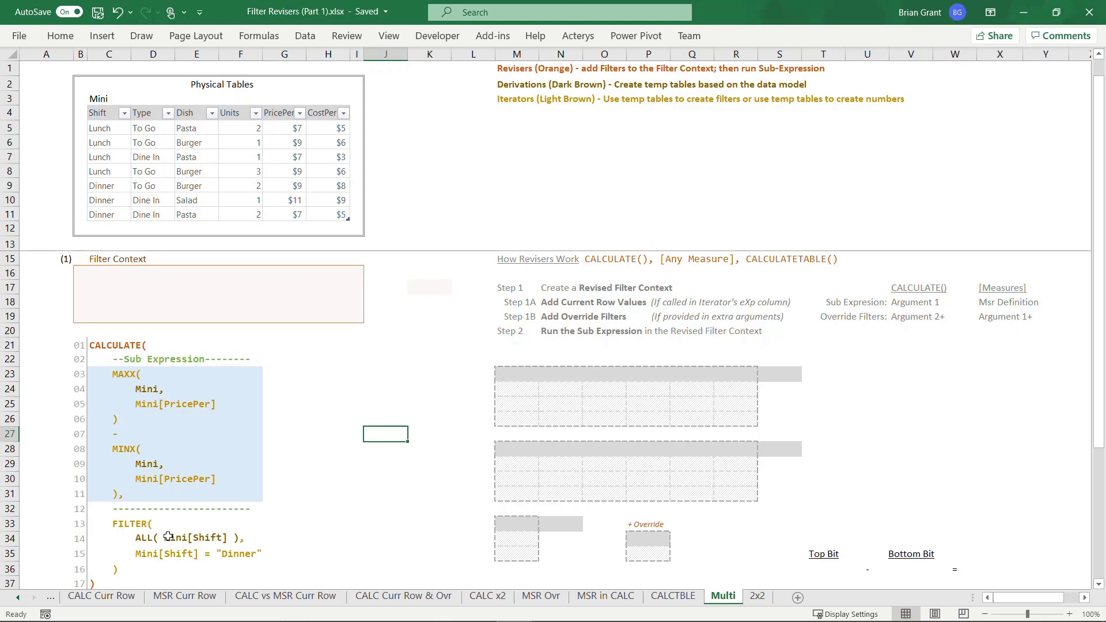
# Step: Enter Shift, Lunch and Dinner down column M, starting at M33
pyautogui.click(535, 525)
pyautogui.write('Shift')
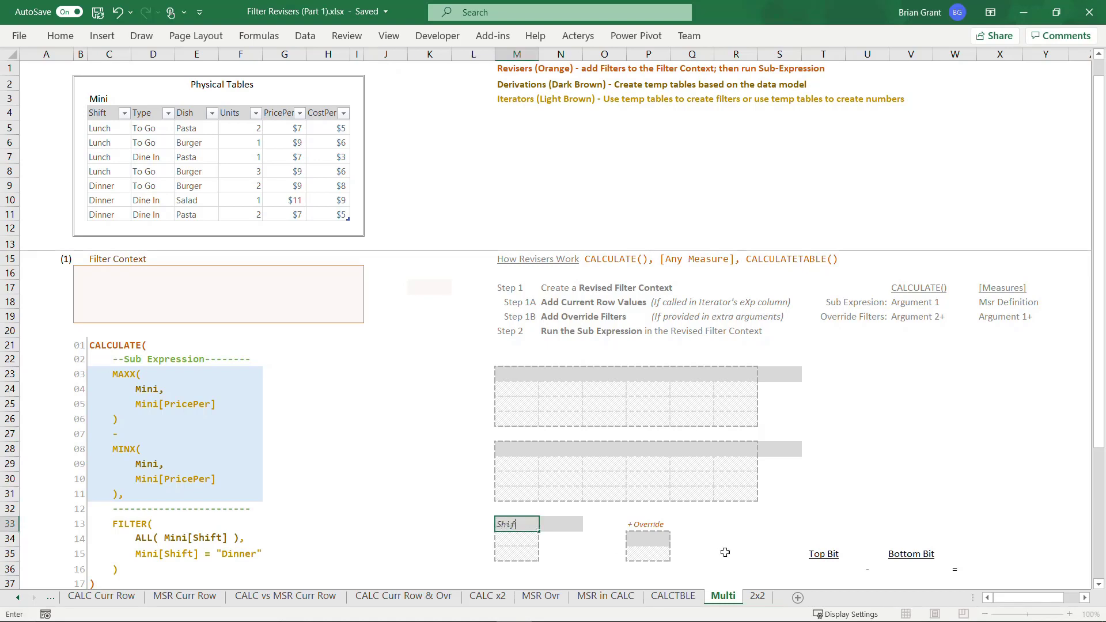
pyautogui.press('Return')
pyautogui.write('Lunch')
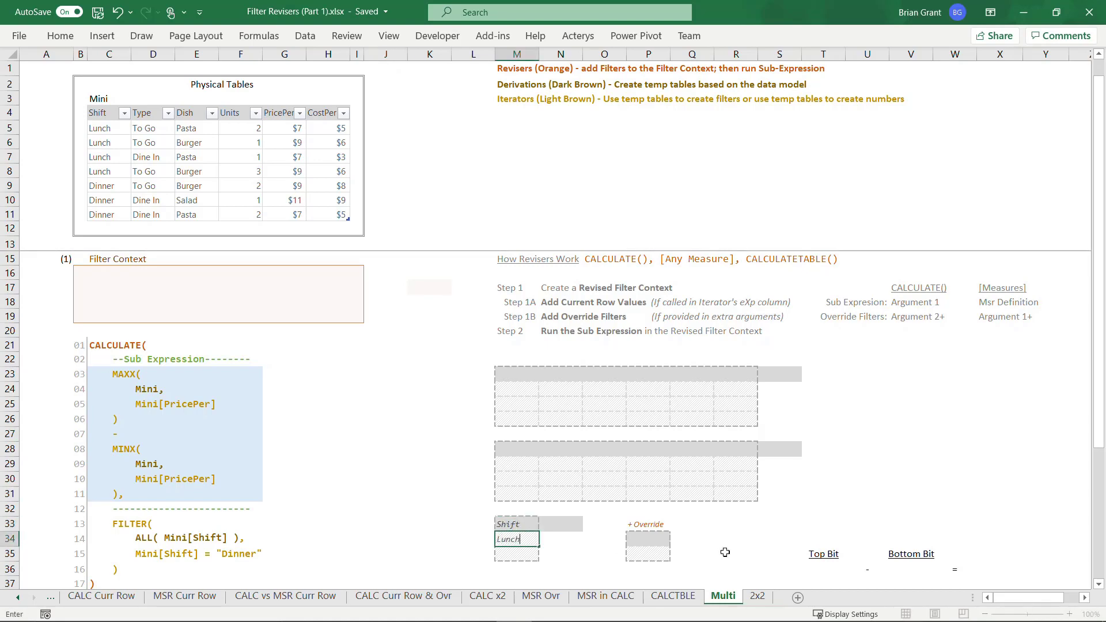
pyautogui.press('Return')
pyautogui.write('Dinner')
pyautogui.press('Return')
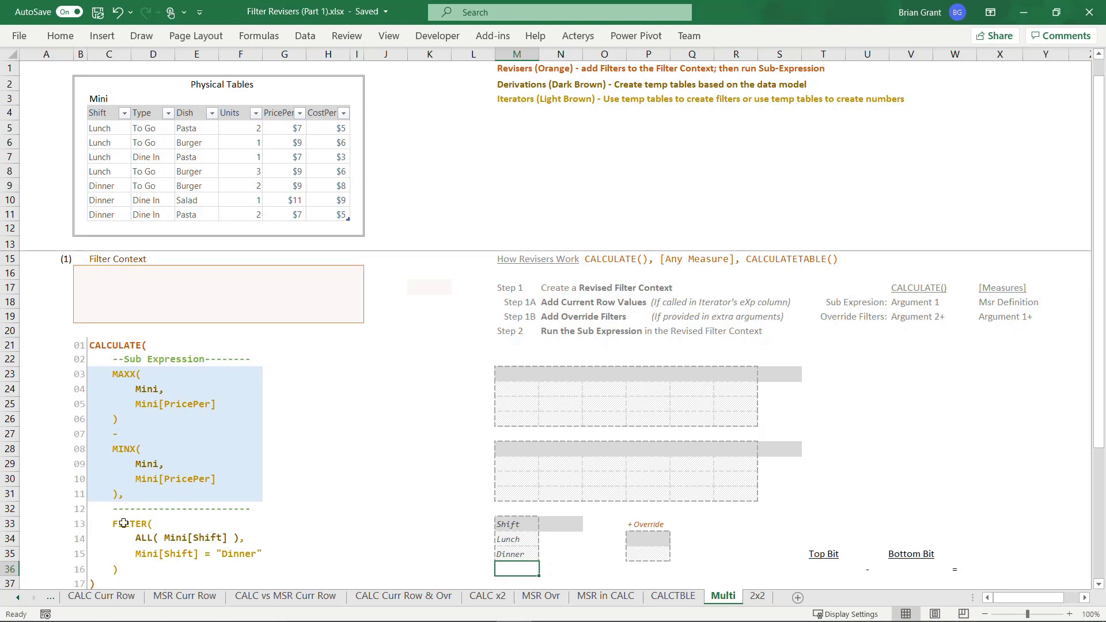
# Step: Add an eXp header in N33 showing FALSE for Lunch and TRUE for Dinner
pyautogui.click(550, 520)
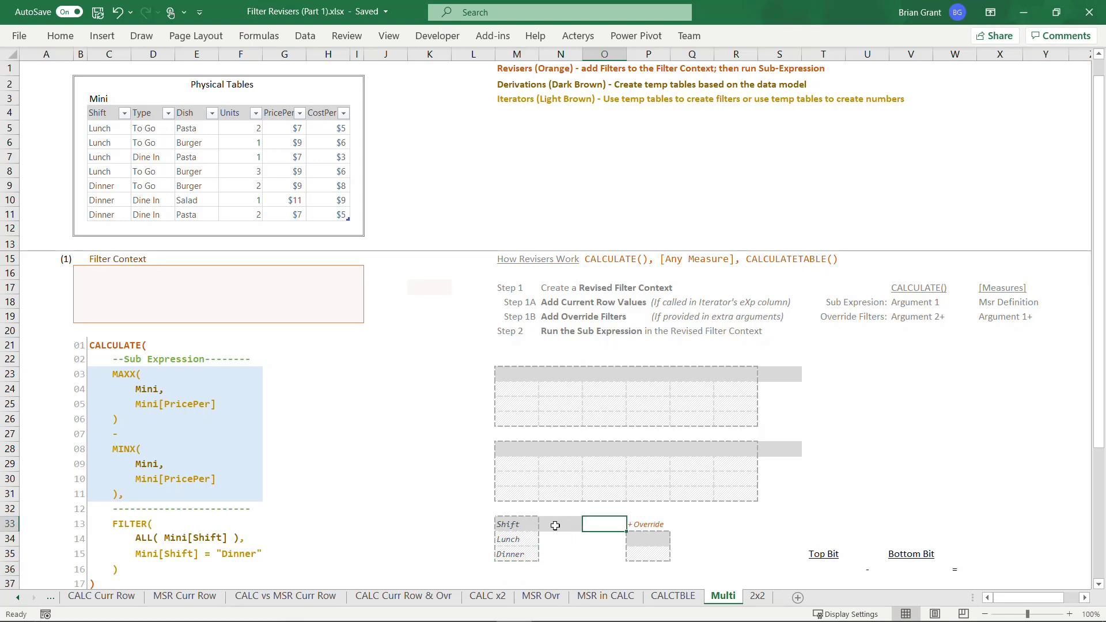
pyautogui.write('e')
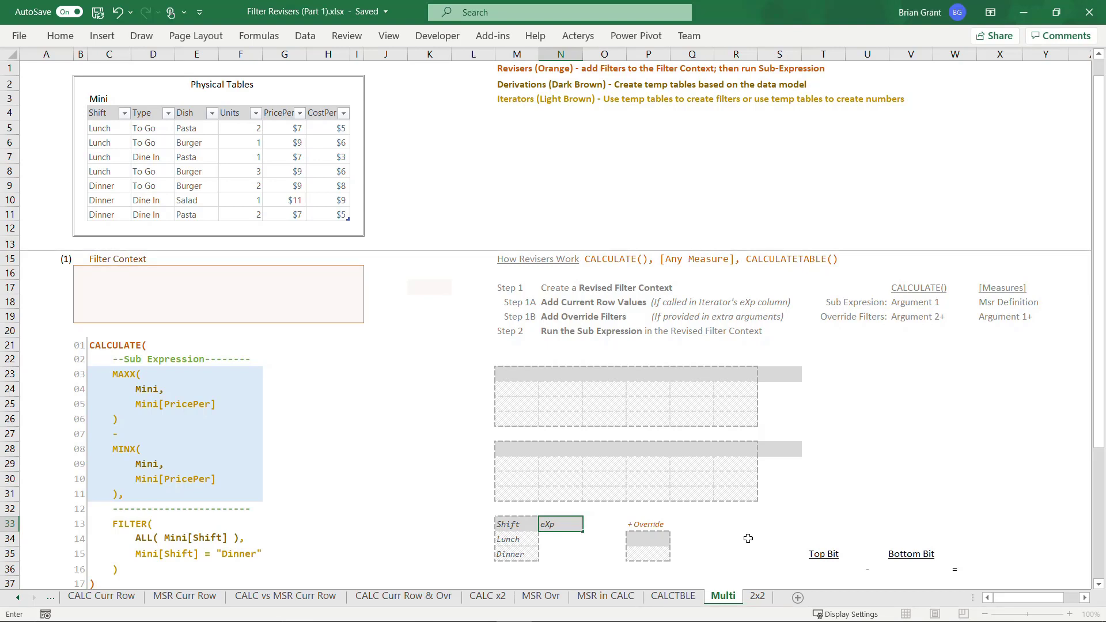
pyautogui.write('Xp')
pyautogui.press('Return')
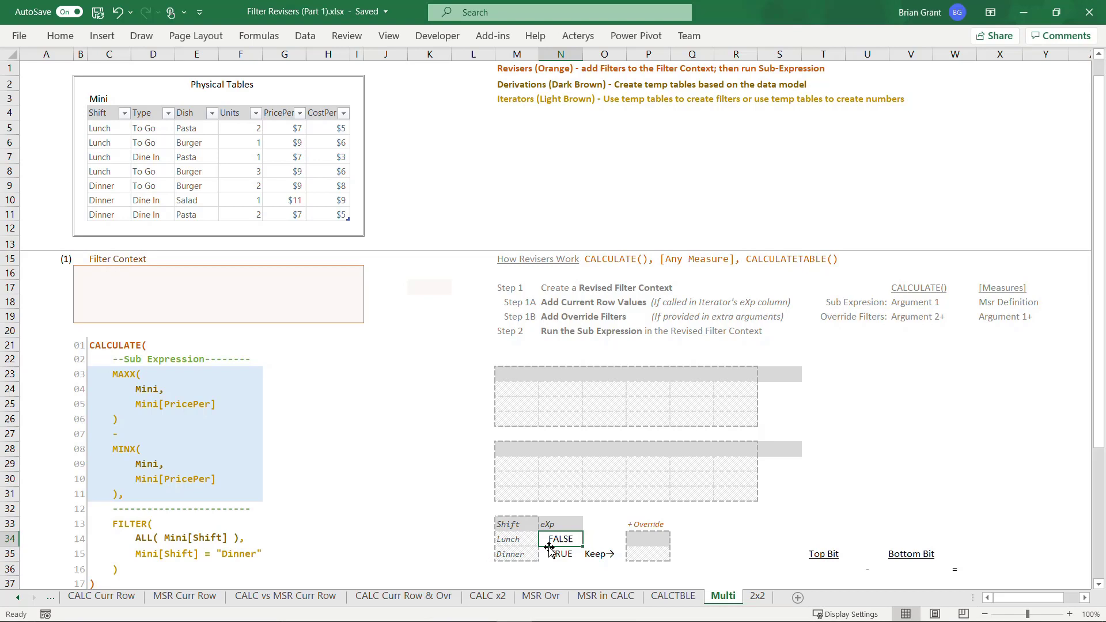
# Step: Enter Shift and Dinner in the Override box at P34:P35, then select both cells
pyautogui.click(649, 540)
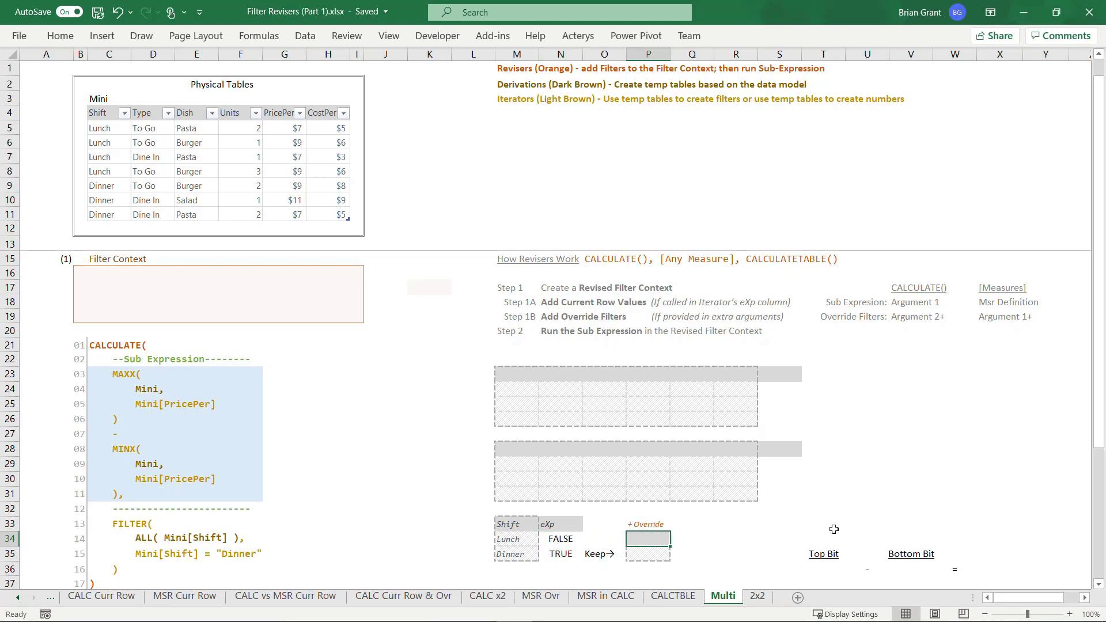
pyautogui.write('Shift')
pyautogui.press('Return')
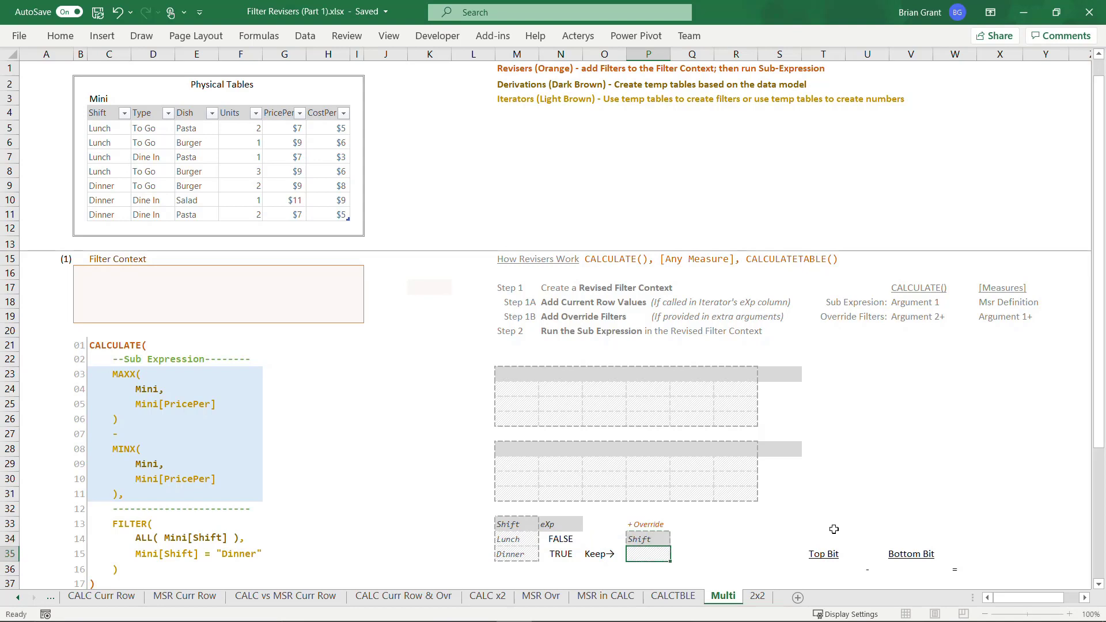
pyautogui.write('Dinner')
pyautogui.press('Return')
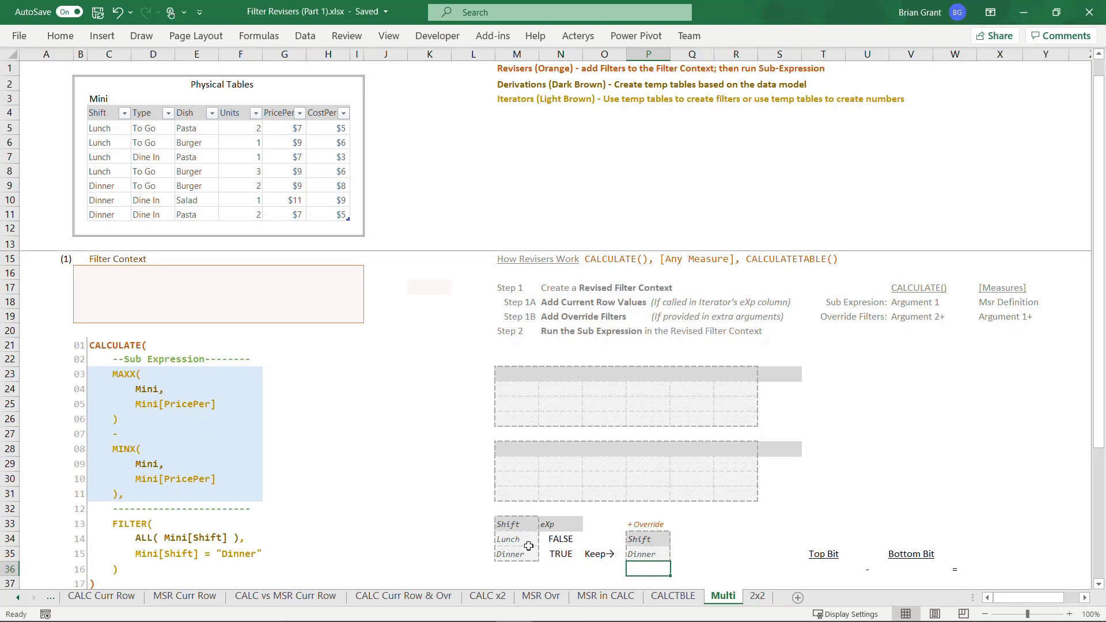
pyautogui.click(651, 542)
pyautogui.moveTo(651, 542)
pyautogui.mouseDown()
pyautogui.moveTo(657, 569)
pyautogui.moveTo(662, 553)
pyautogui.mouseUp()
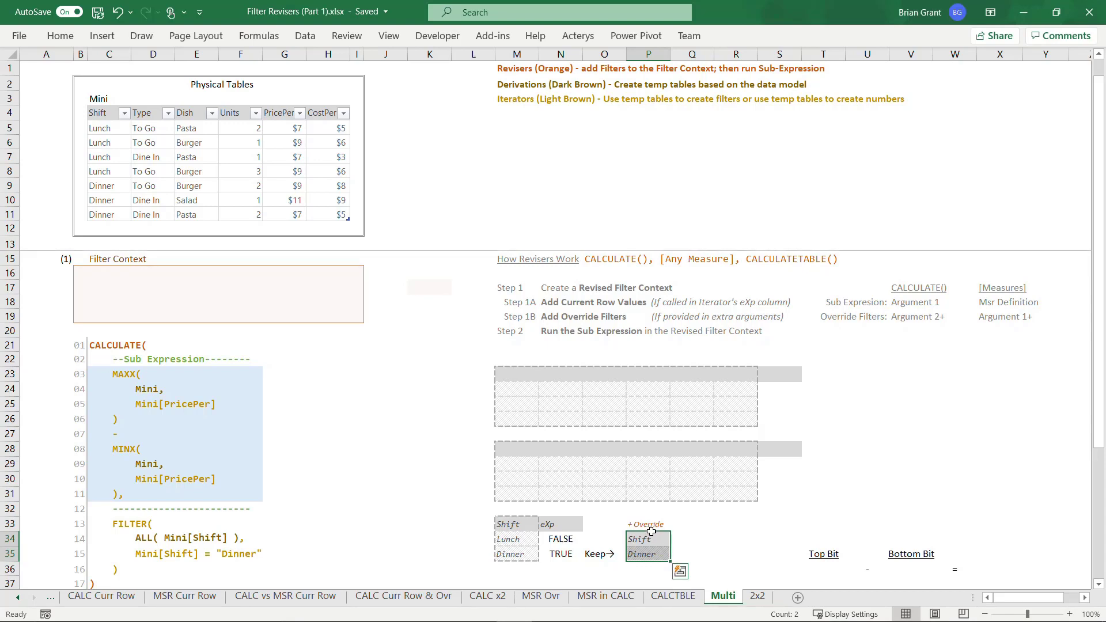
# Step: Copy the Shift/Dinner cells into the Filter Context box at C17:C18
pyautogui.moveTo(651, 531); pyautogui.dragTo(107, 295)
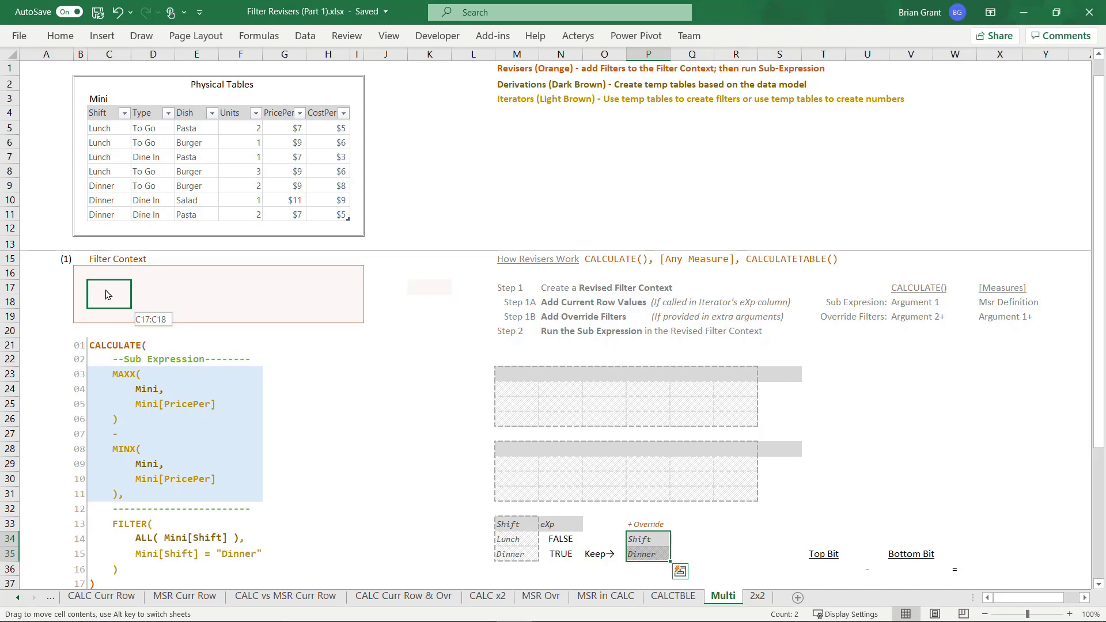
pyautogui.press('ctrl')
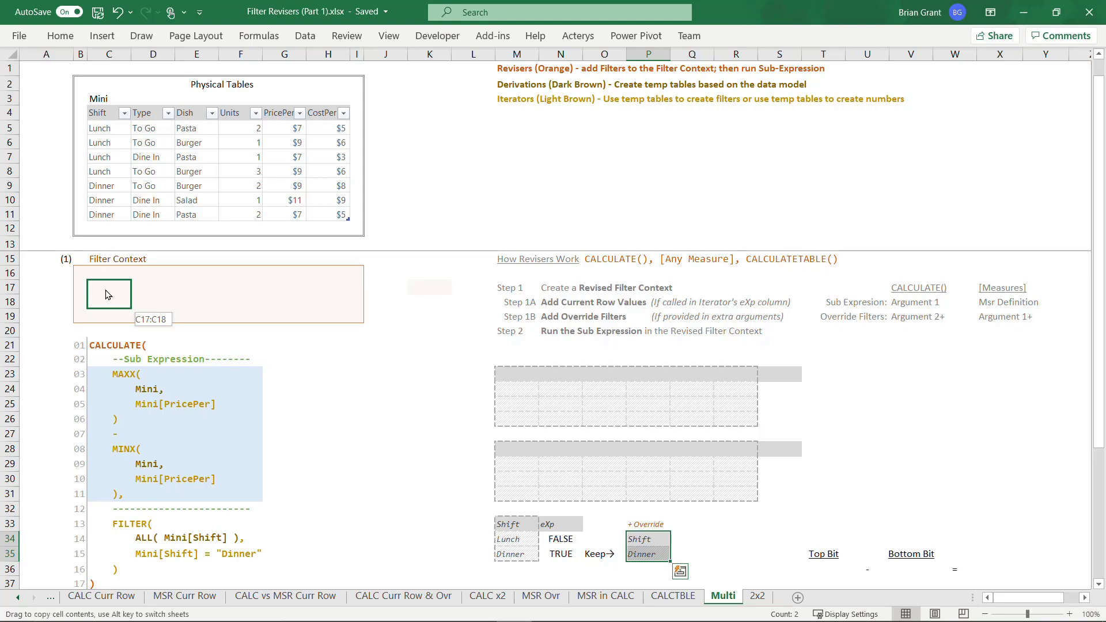
pyautogui.moveTo(105, 295); pyautogui.dragTo(106, 295)
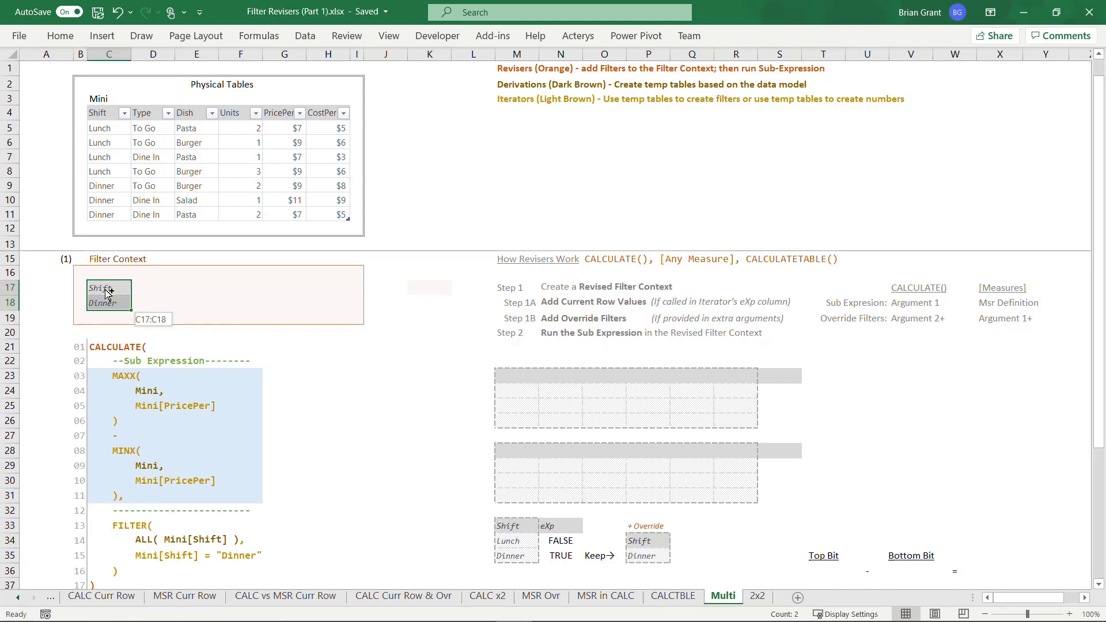
pyautogui.click(334, 396)
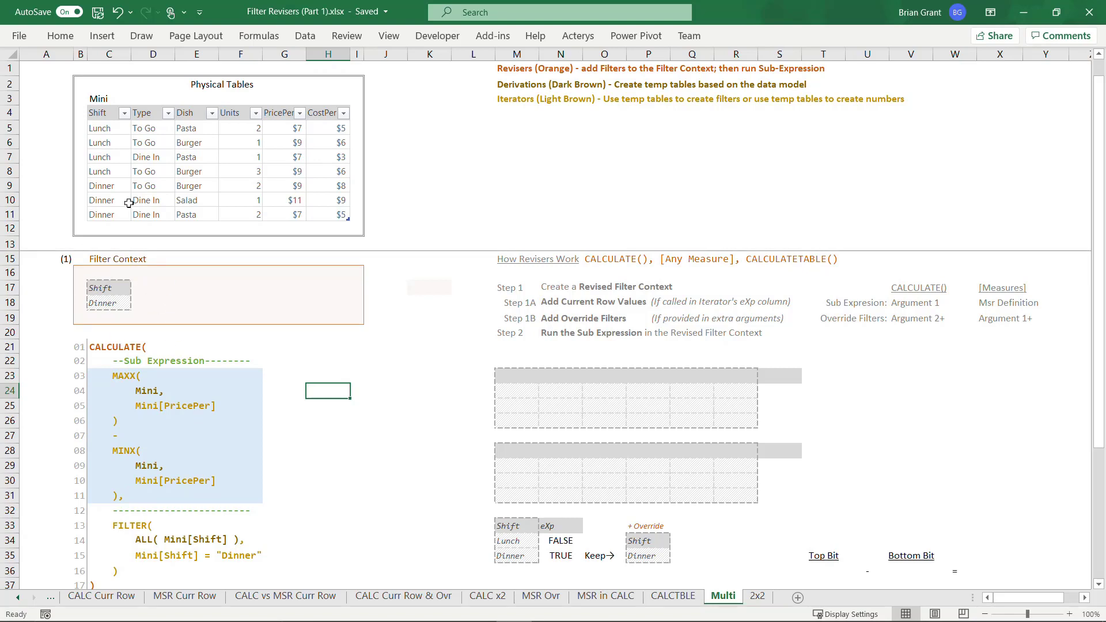
# Step: Filter the Mini table's Shift column to Dinner only, excluding Lunch
pyautogui.click(123, 114)
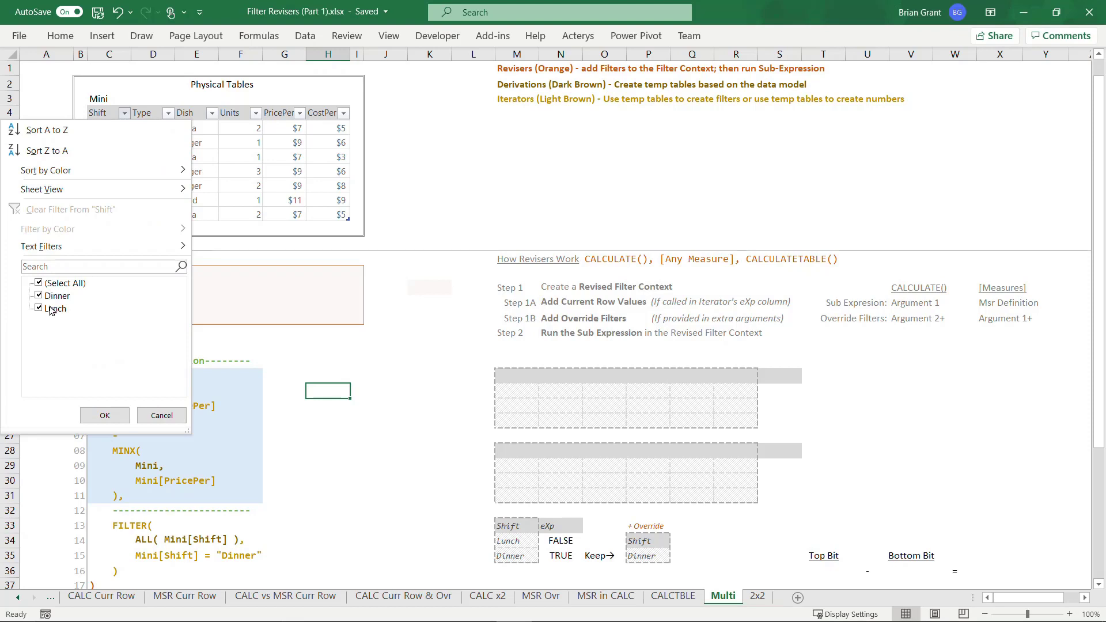
pyautogui.click(51, 311)
pyautogui.click(111, 417)
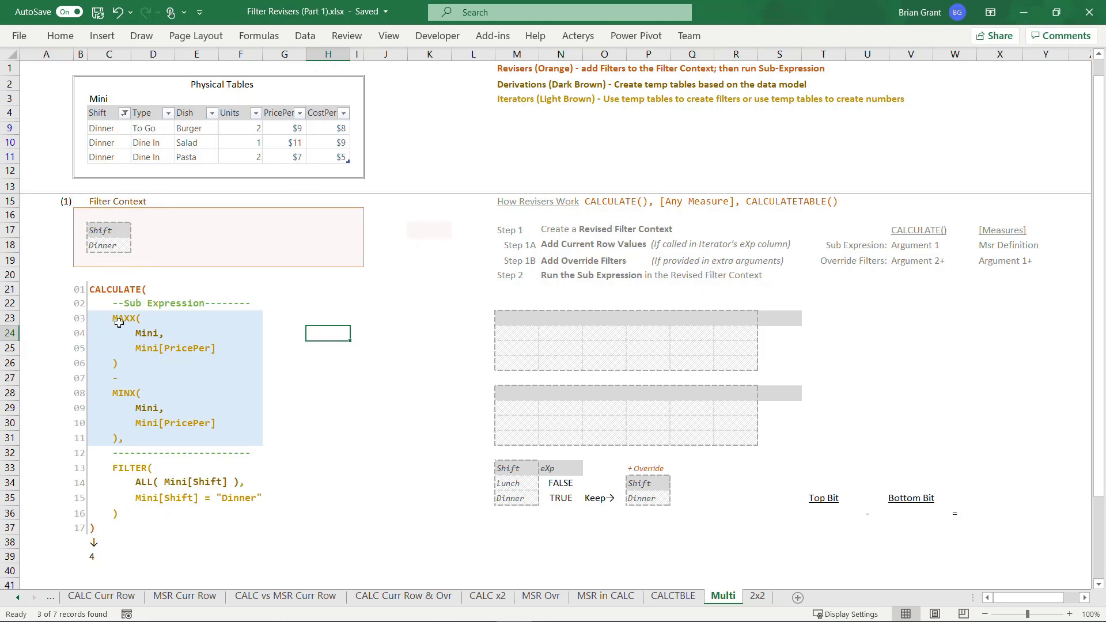
# Step: Shade code rows 23–31 with White, Background 1, Darker 5% grey
pyautogui.moveTo(106, 323); pyautogui.dragTo(242, 437)
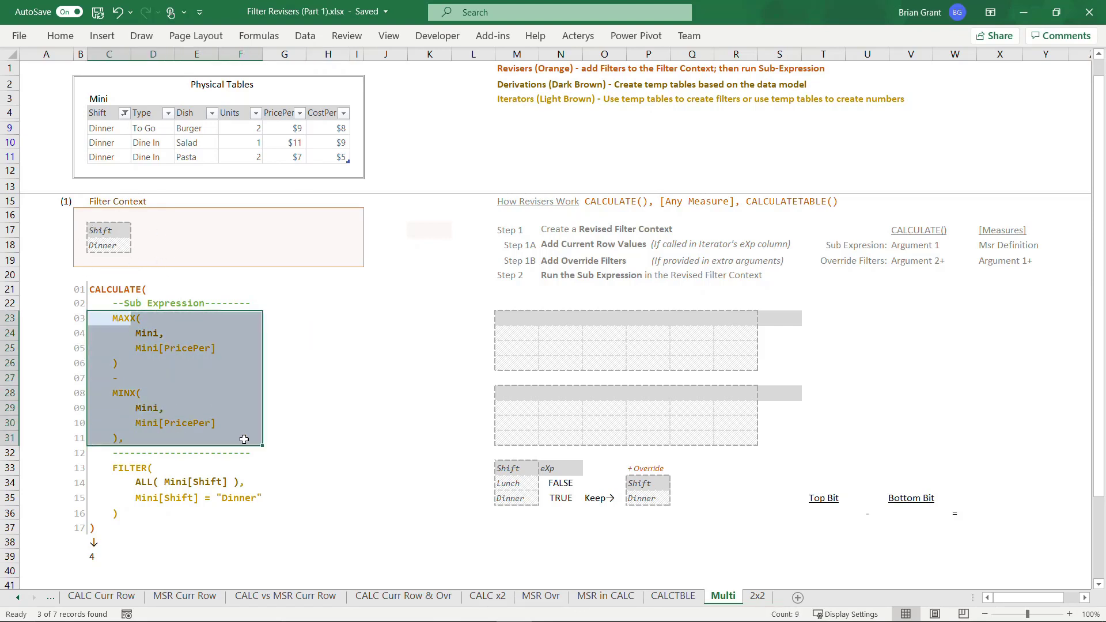
pyautogui.rightClick(237, 360)
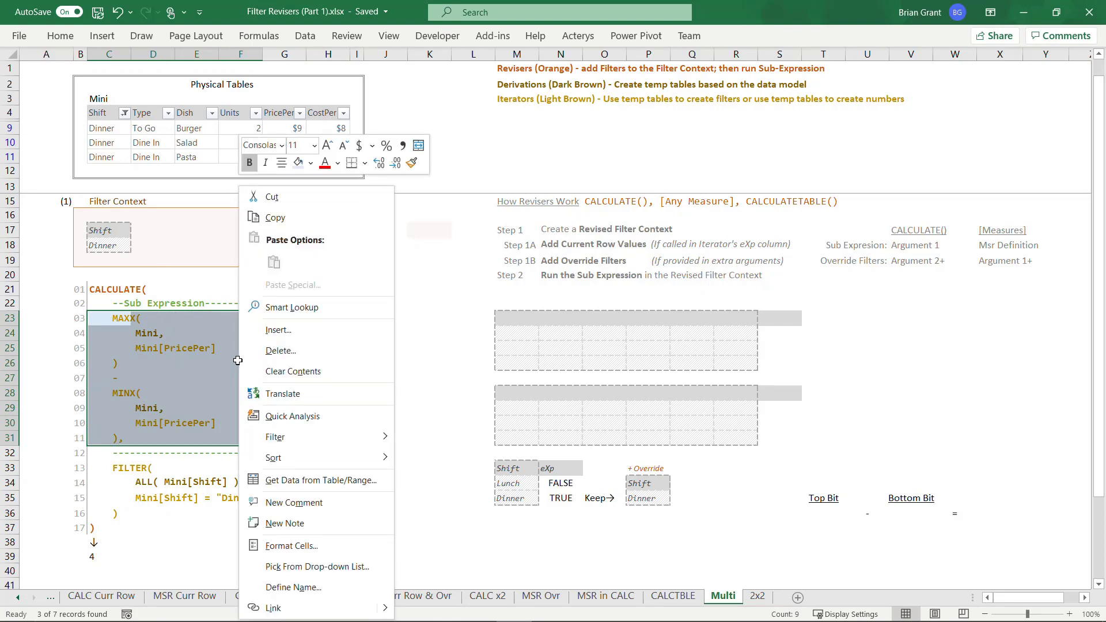
pyautogui.click(311, 163)
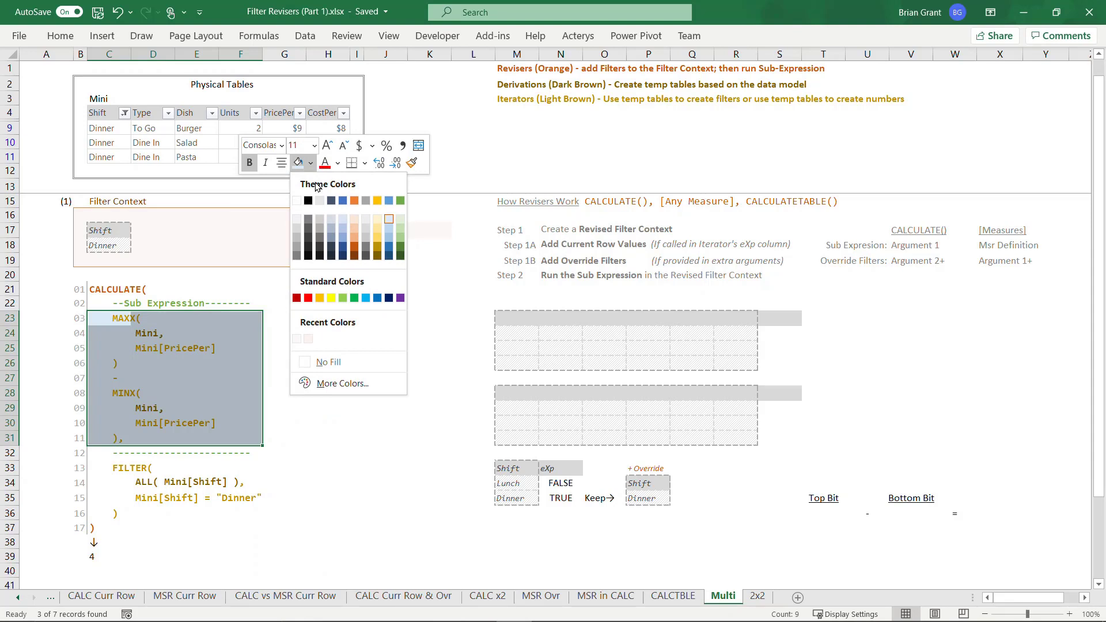
pyautogui.click(297, 222)
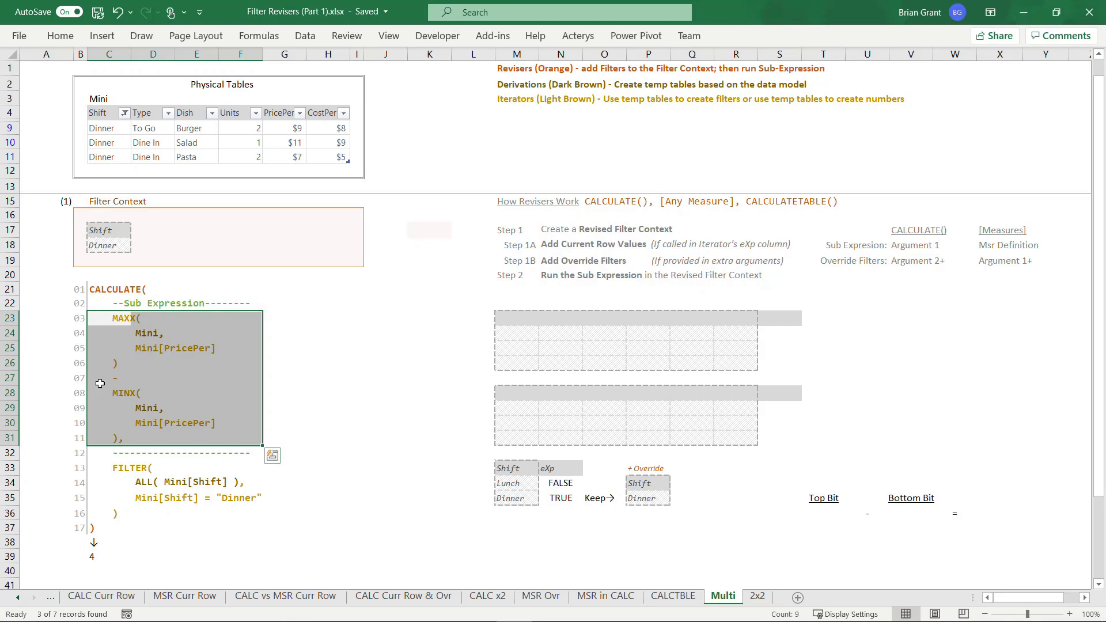
pyautogui.click(325, 322)
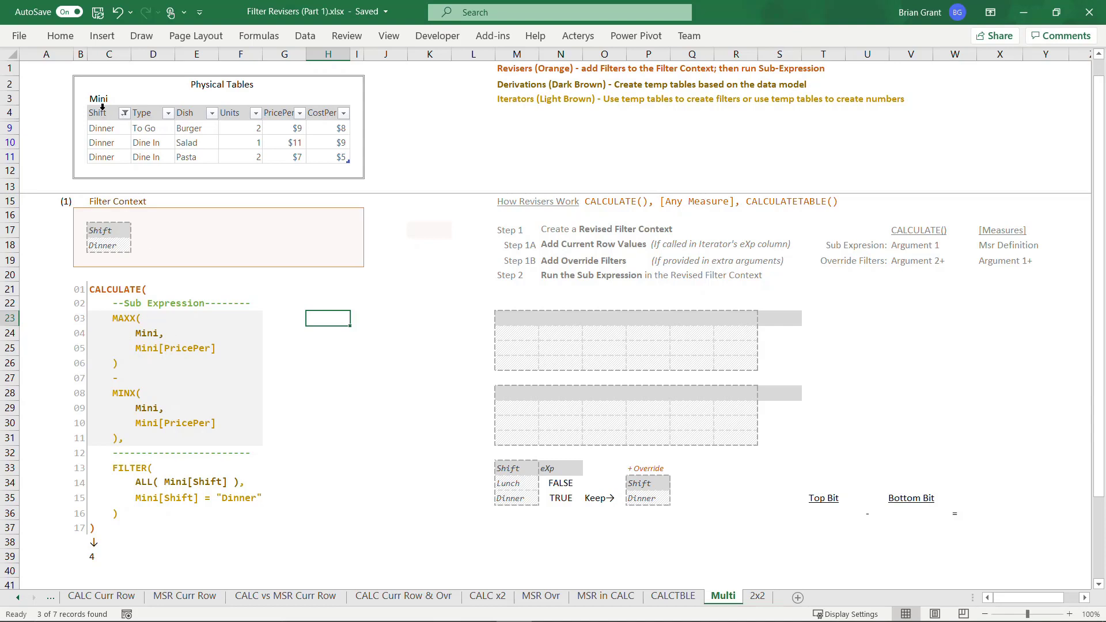
# Step: Paste the filtered Mini table C4:H11 as values only into M23
pyautogui.moveTo(102, 107); pyautogui.dragTo(324, 159)
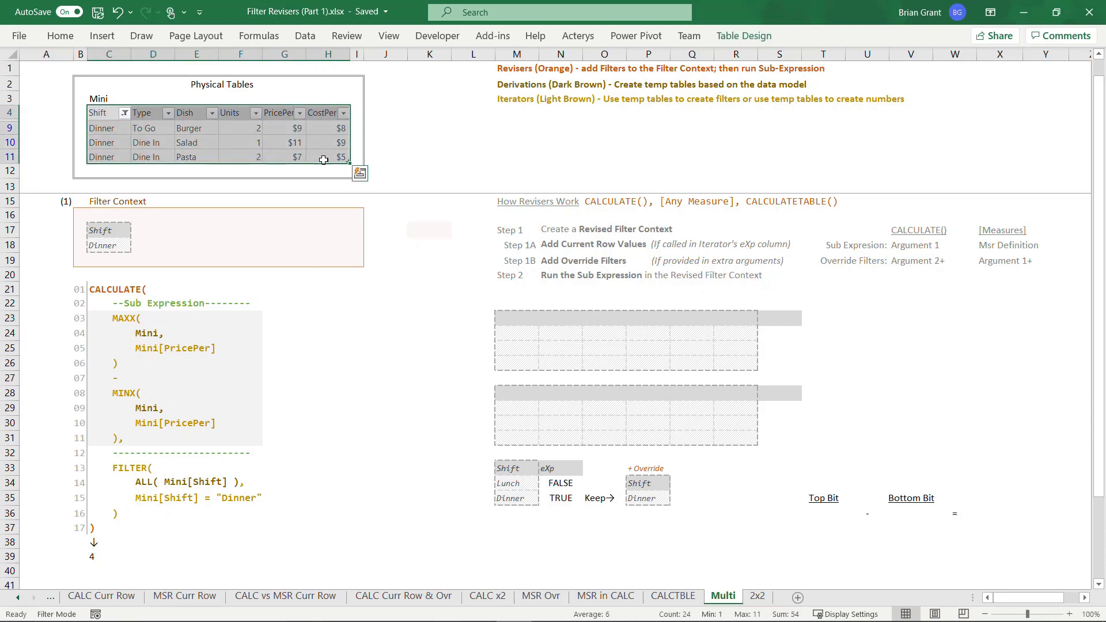
pyautogui.hotkey('ctrl', 'c')
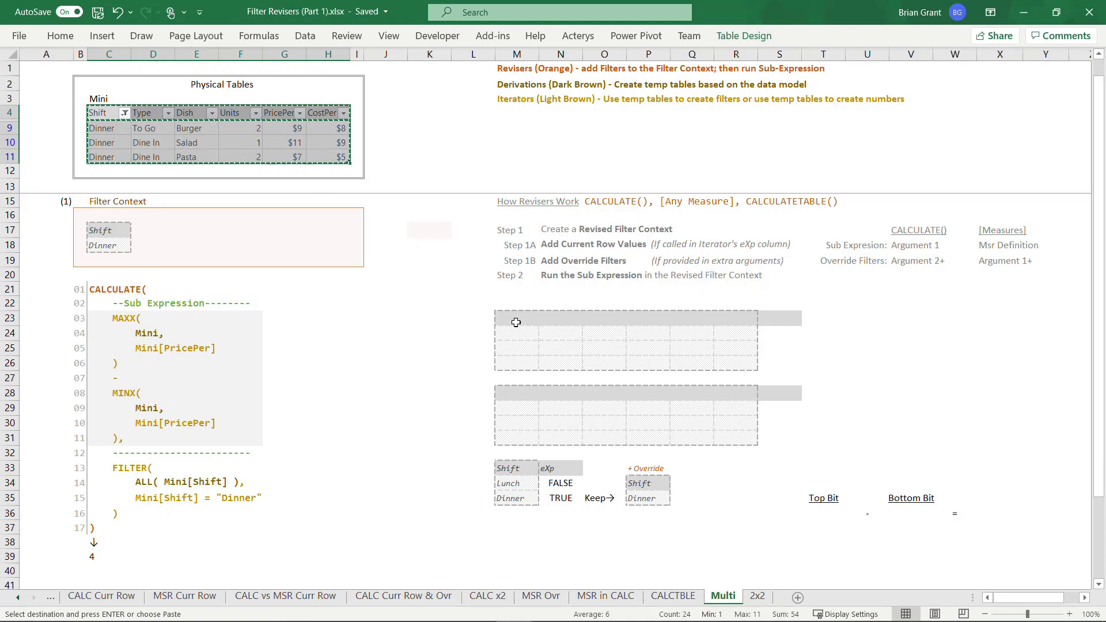
pyautogui.click(516, 322)
pyautogui.hotkey('ctrl', 'alt', 'v')
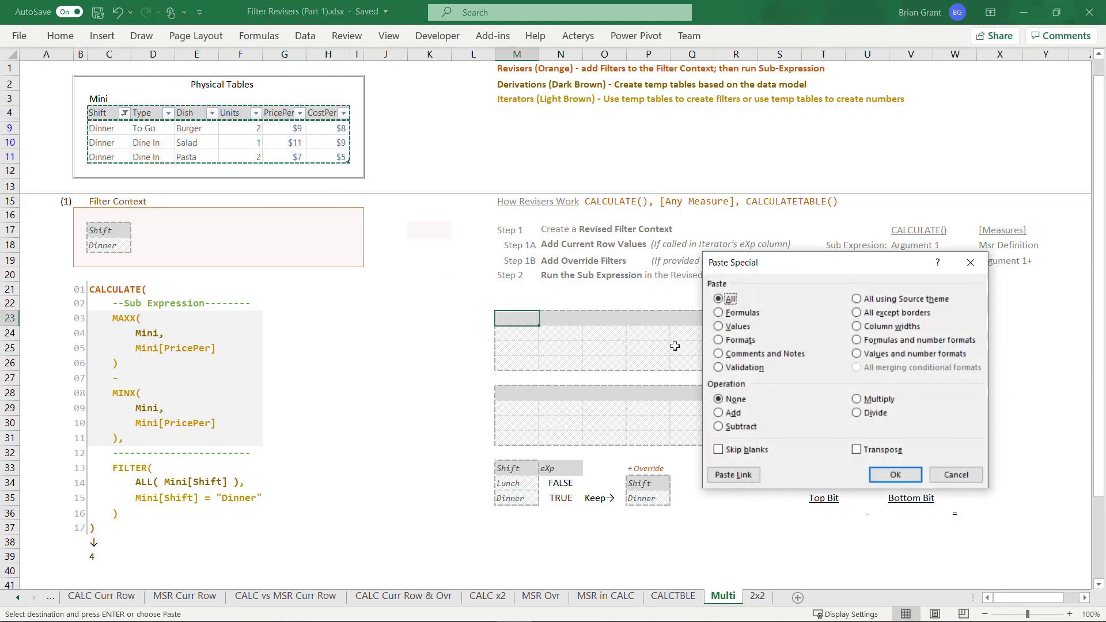
pyautogui.click(729, 327)
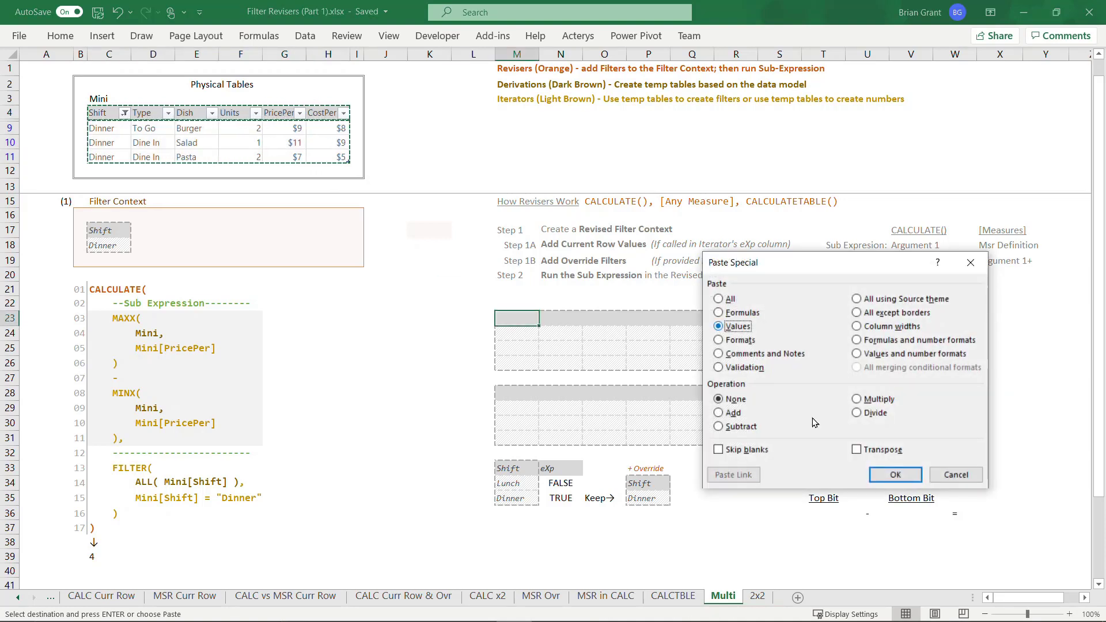
pyautogui.click(898, 475)
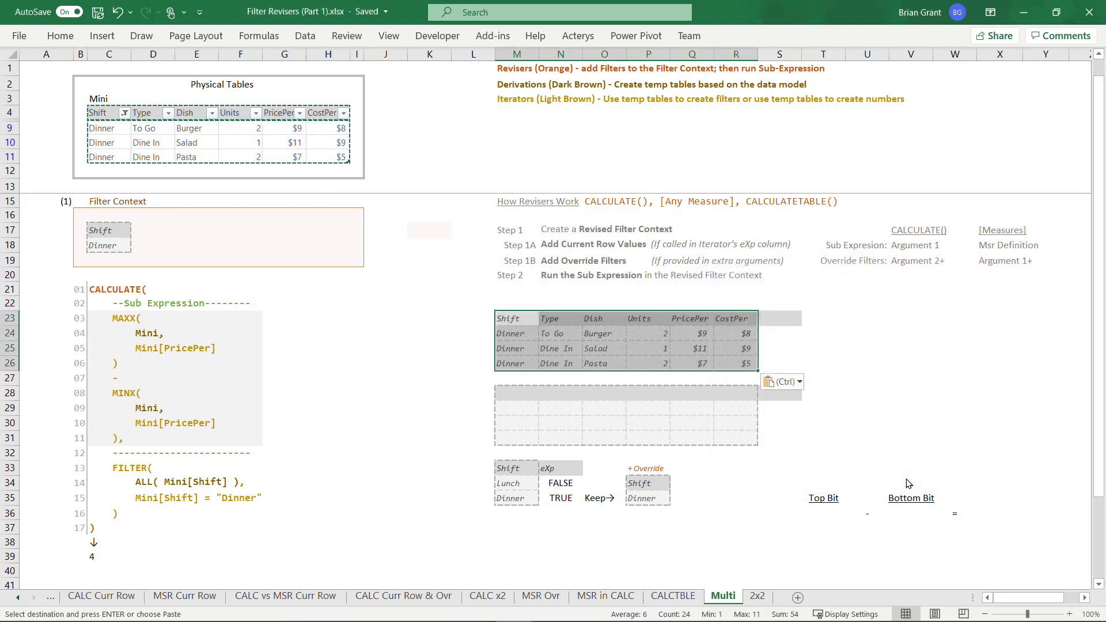
pyautogui.click(411, 338)
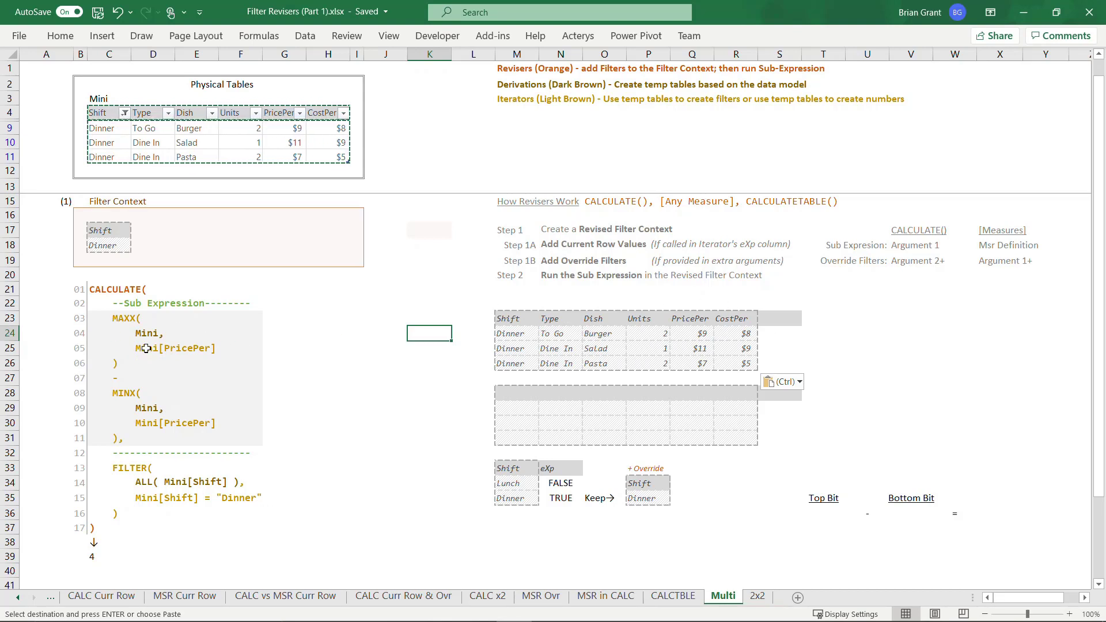
# Step: Add an eXp heading in S23 above the $9, $11 and $7 prices
pyautogui.click(783, 320)
pyautogui.write('e')
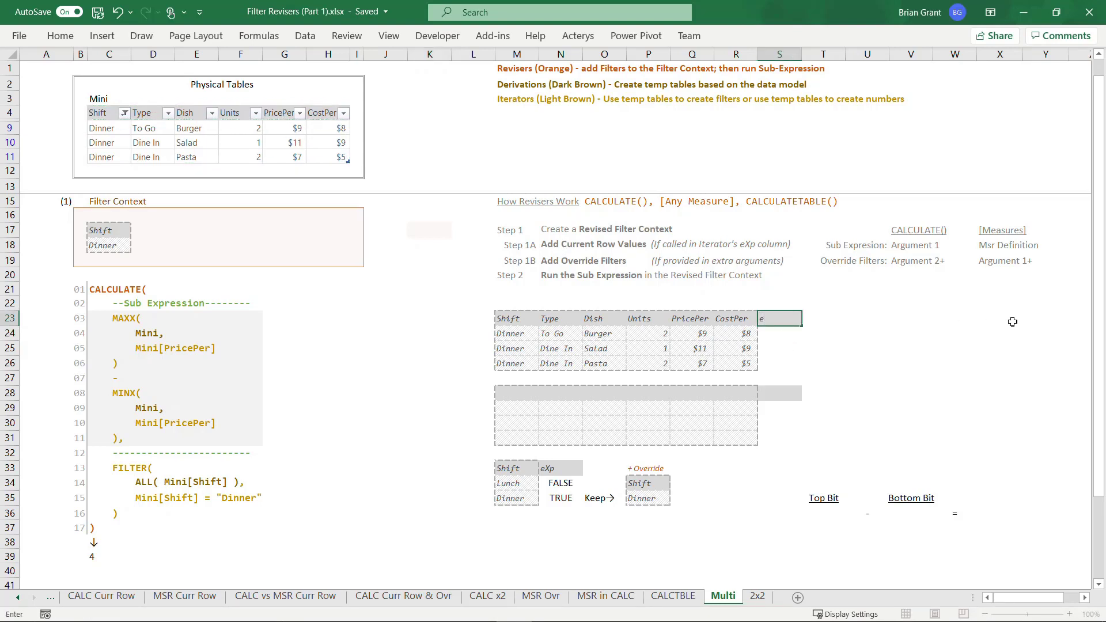
pyautogui.write('Xp')
pyautogui.press('Return')
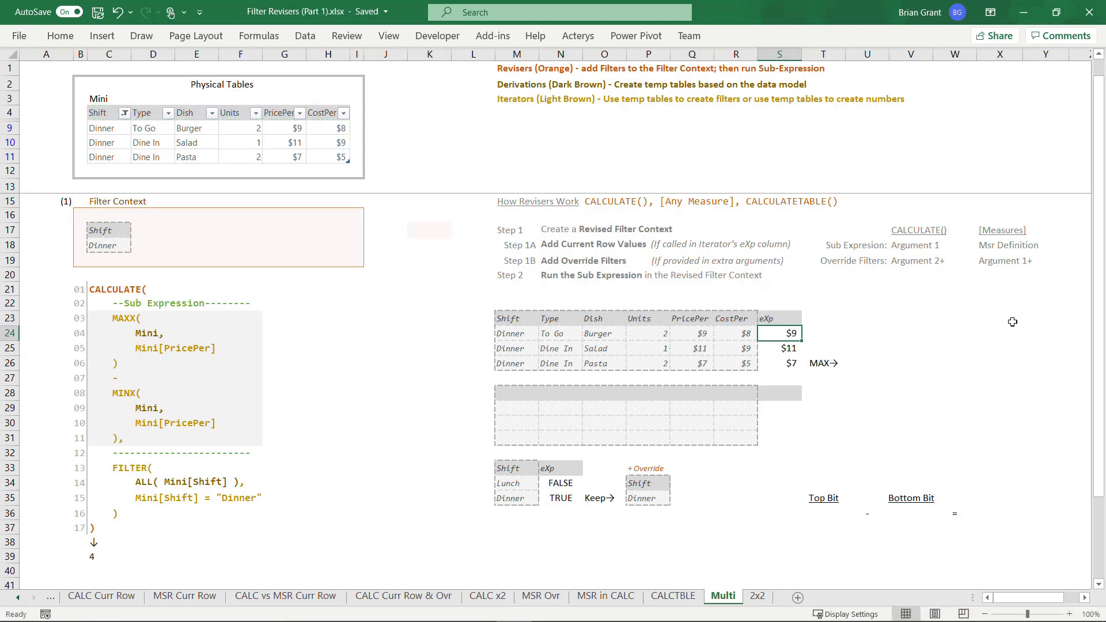
pyautogui.press('Down')
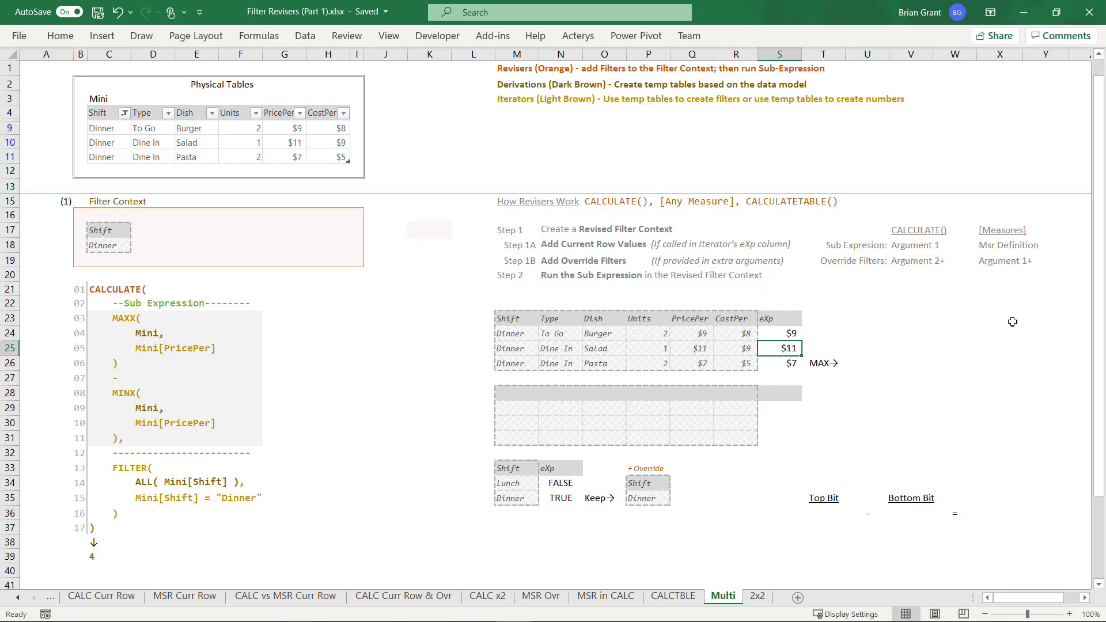
pyautogui.press('Down')
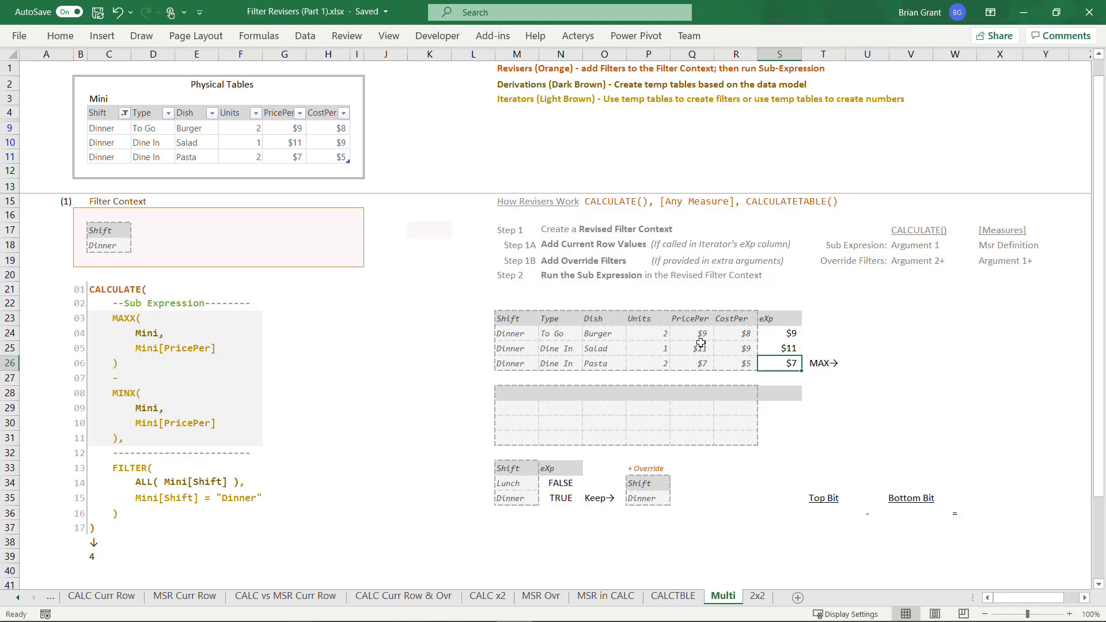
# Step: Enter =MAX(S24:S26) in U26, returning $11
pyautogui.click(862, 369)
pyautogui.write('=ma')
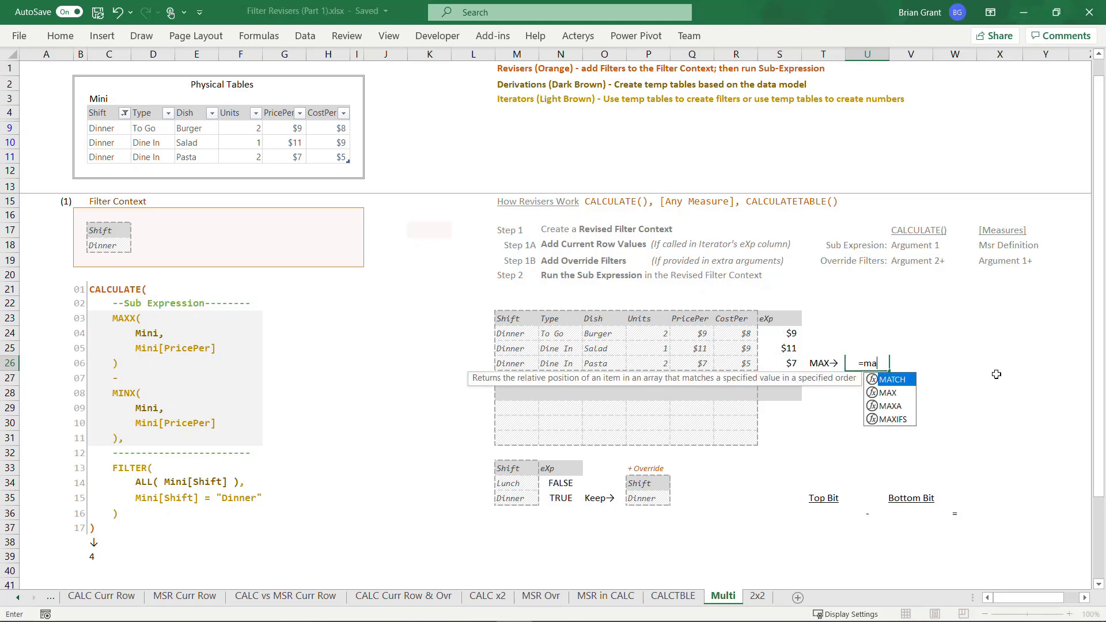
pyautogui.write('x(')
pyautogui.press('Left')
pyautogui.press('Left')
pyautogui.press('Left')
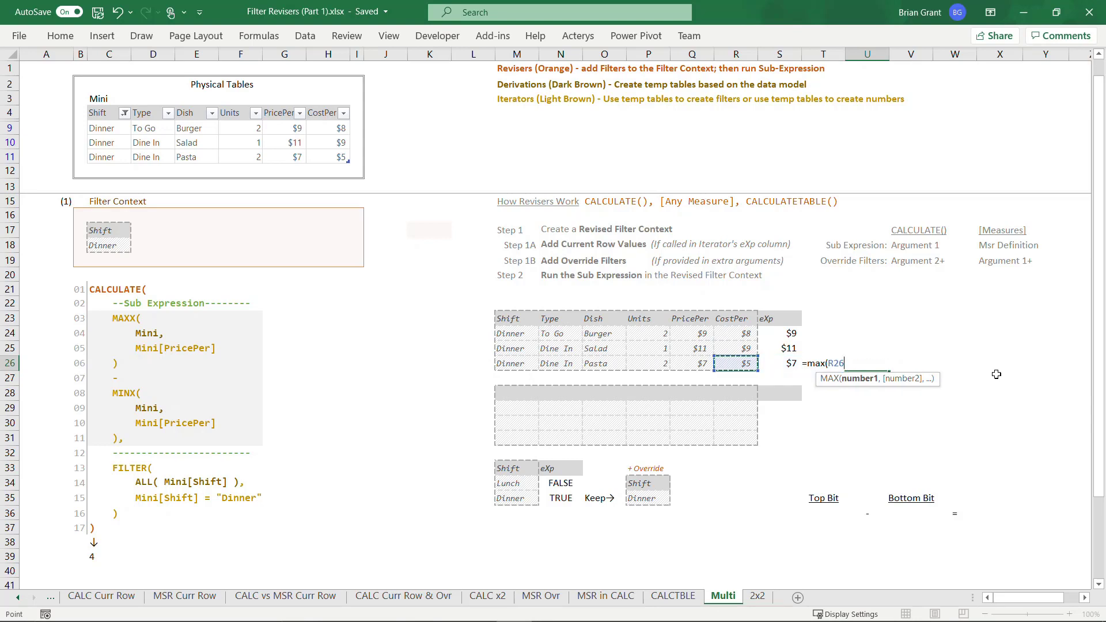
pyautogui.press('Right')
pyautogui.hotkey('shift', 'Up')
pyautogui.hotkey('shift', 'Up')
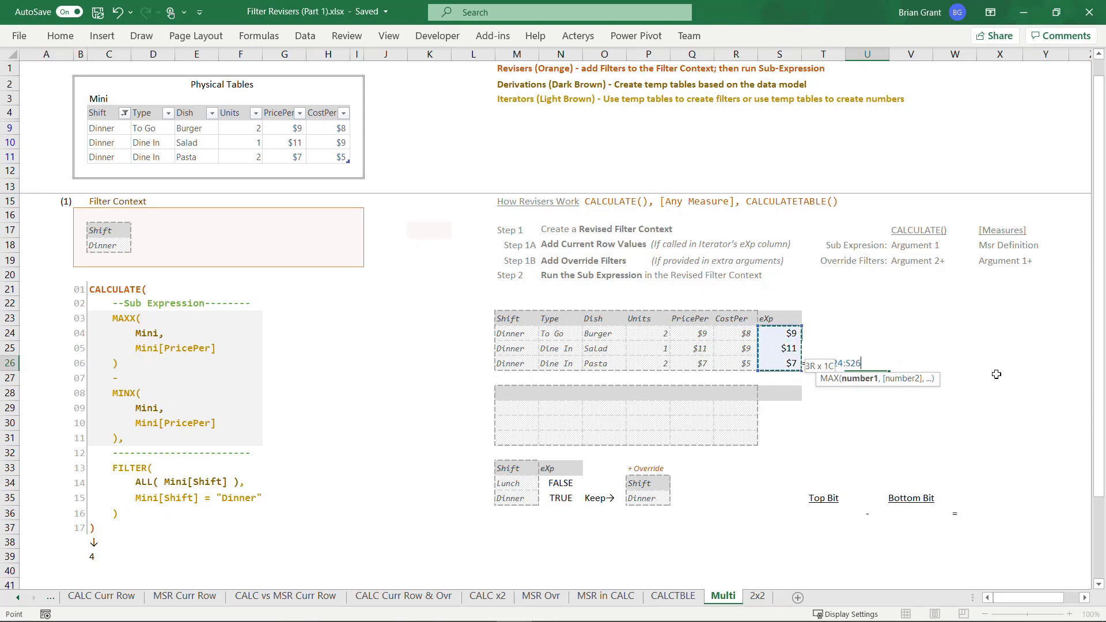
pyautogui.write(')')
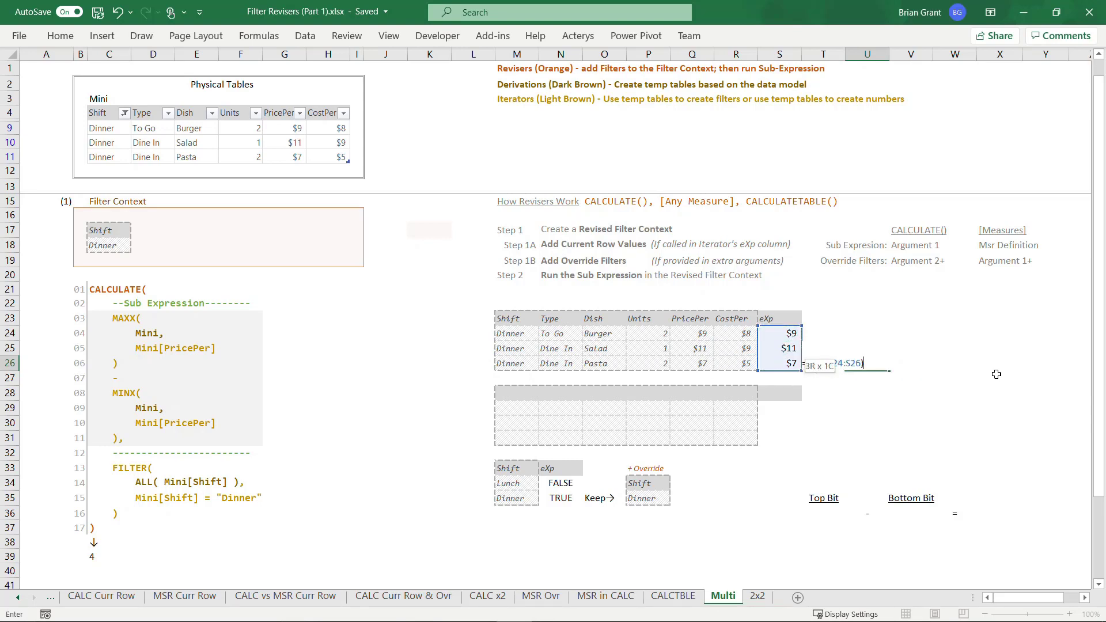
pyautogui.press('Return')
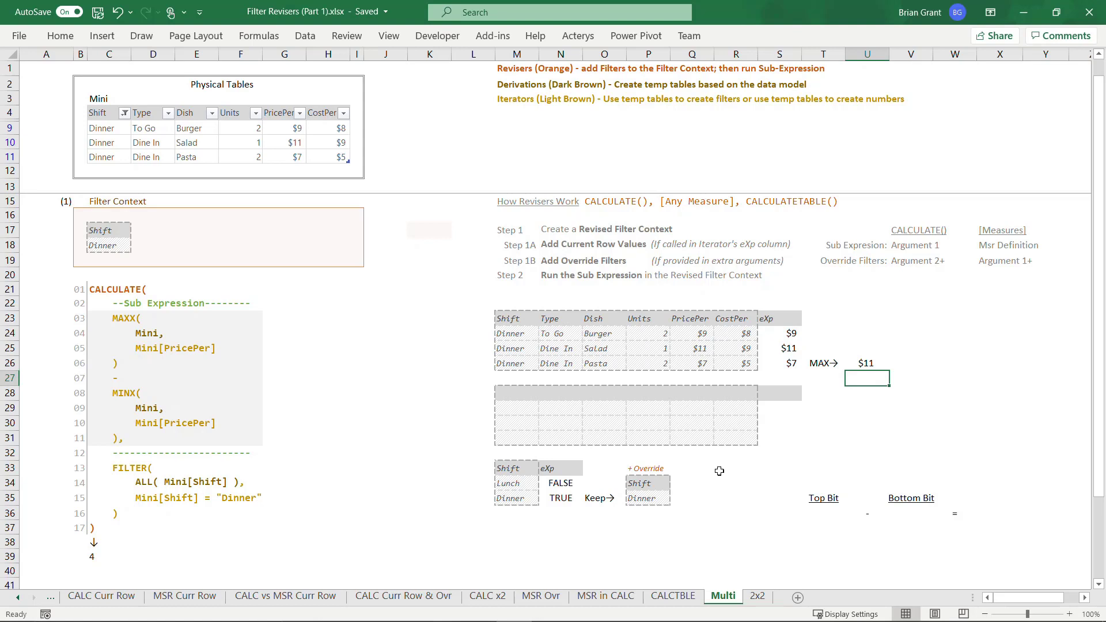
# Step: Enter 11 as the Top Bit value in T36
pyautogui.click(829, 512)
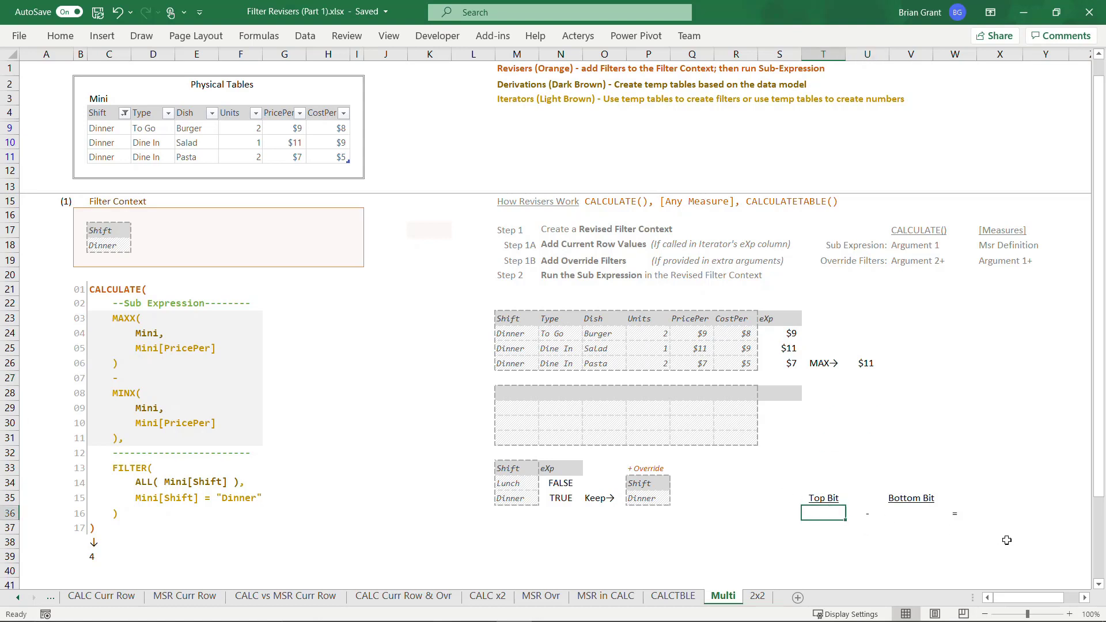
pyautogui.write('11')
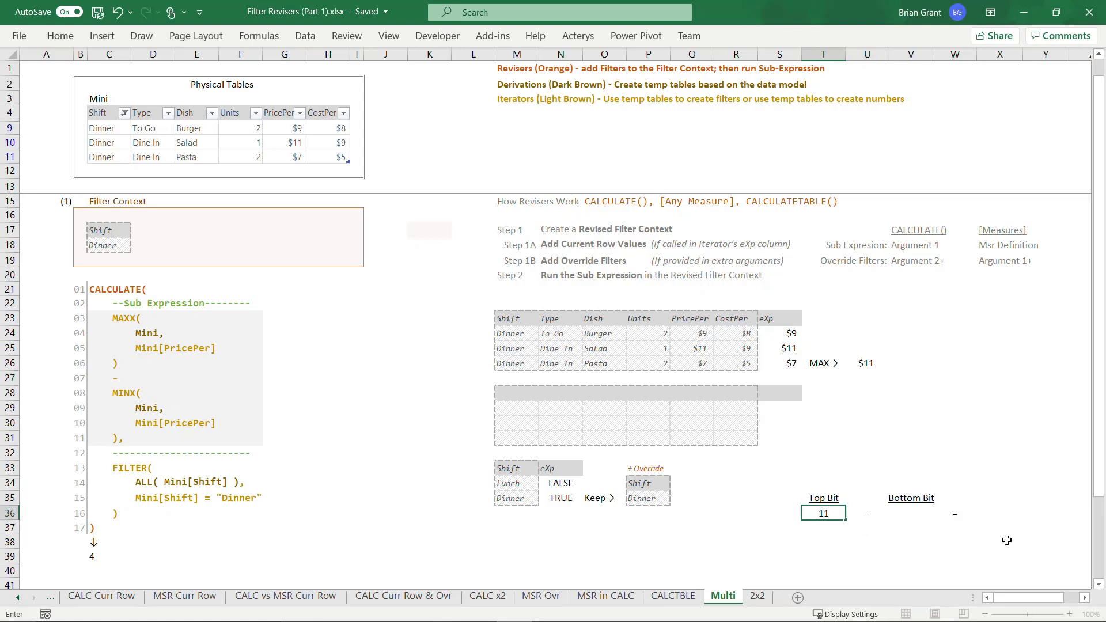
pyautogui.press('Return')
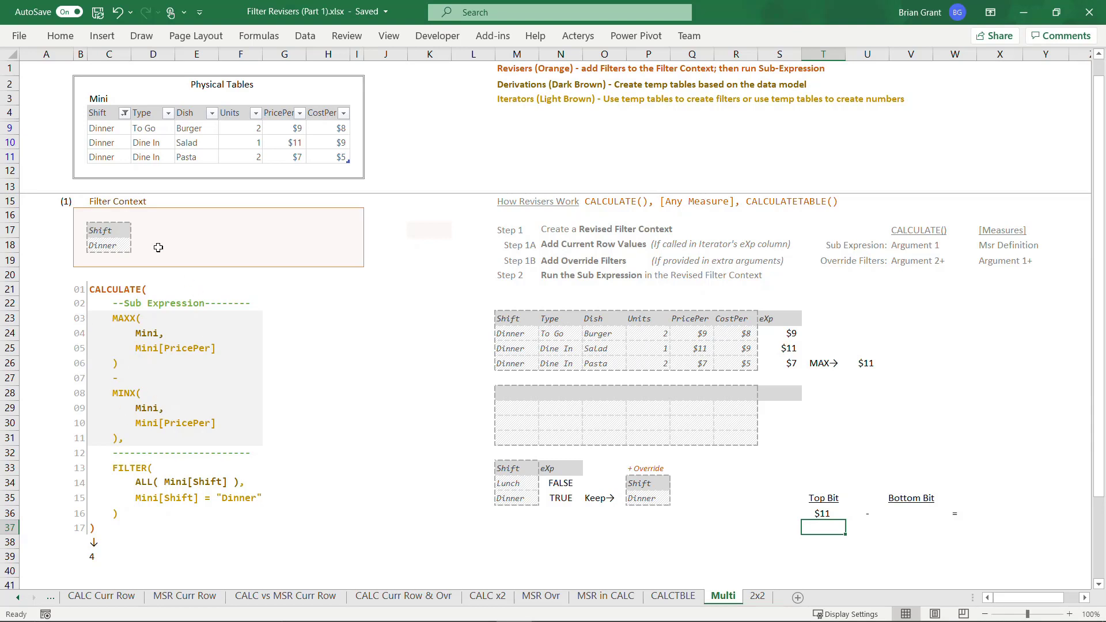
# Step: Paste the Mini table C4:H11 as values only into M28
pyautogui.moveTo(114, 114); pyautogui.dragTo(325, 153)
pyautogui.hotkey('ctrl', 'c')
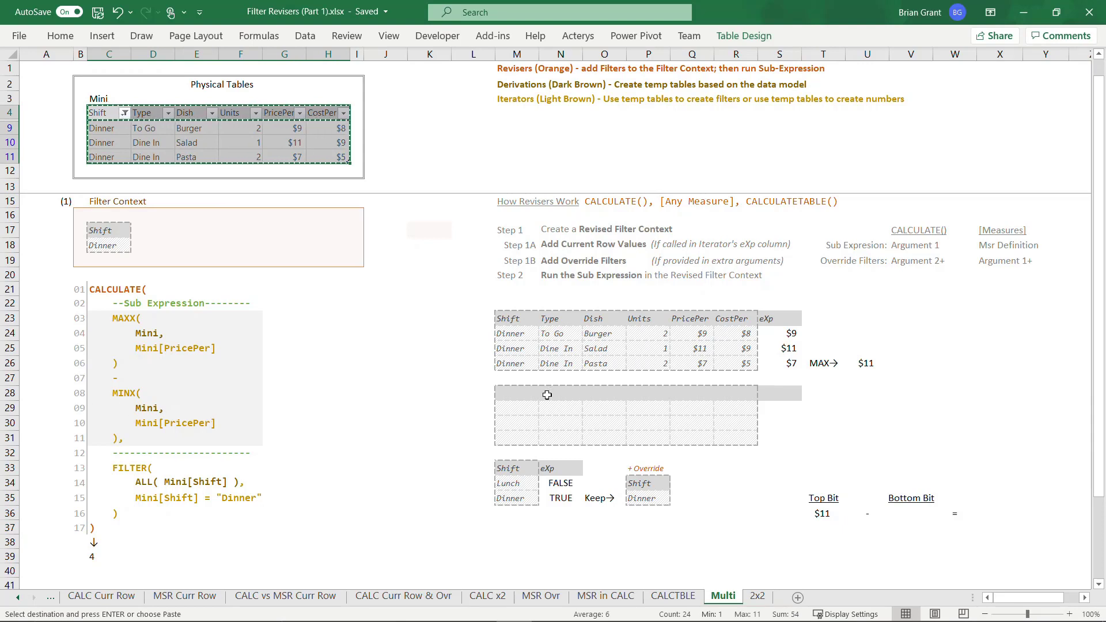
pyautogui.click(525, 395)
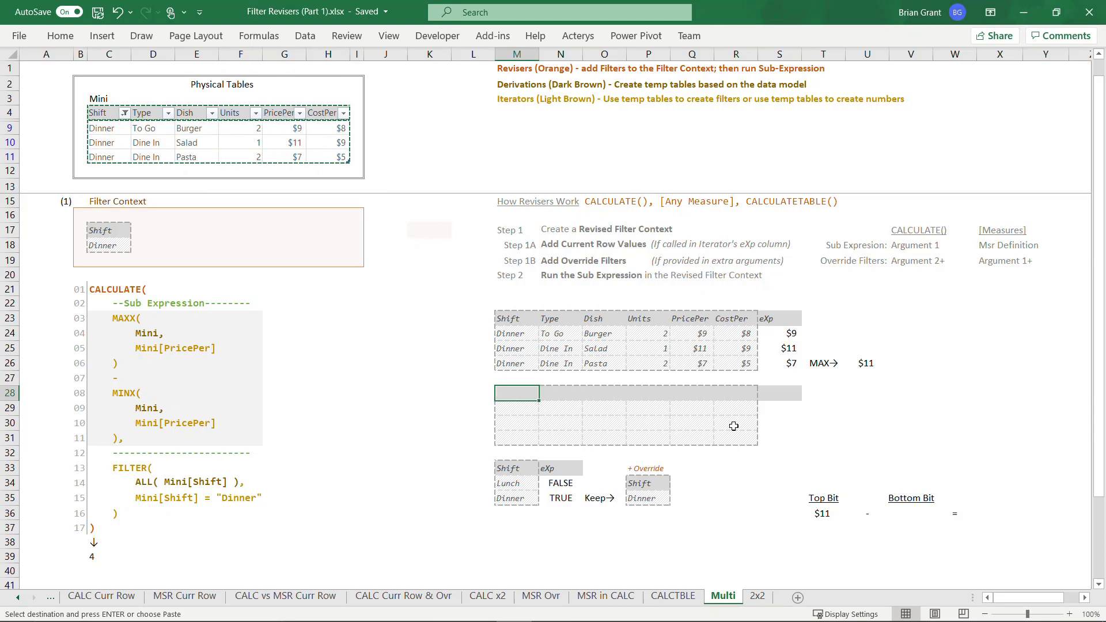
pyautogui.hotkey('ctrl', 'alt', 'v')
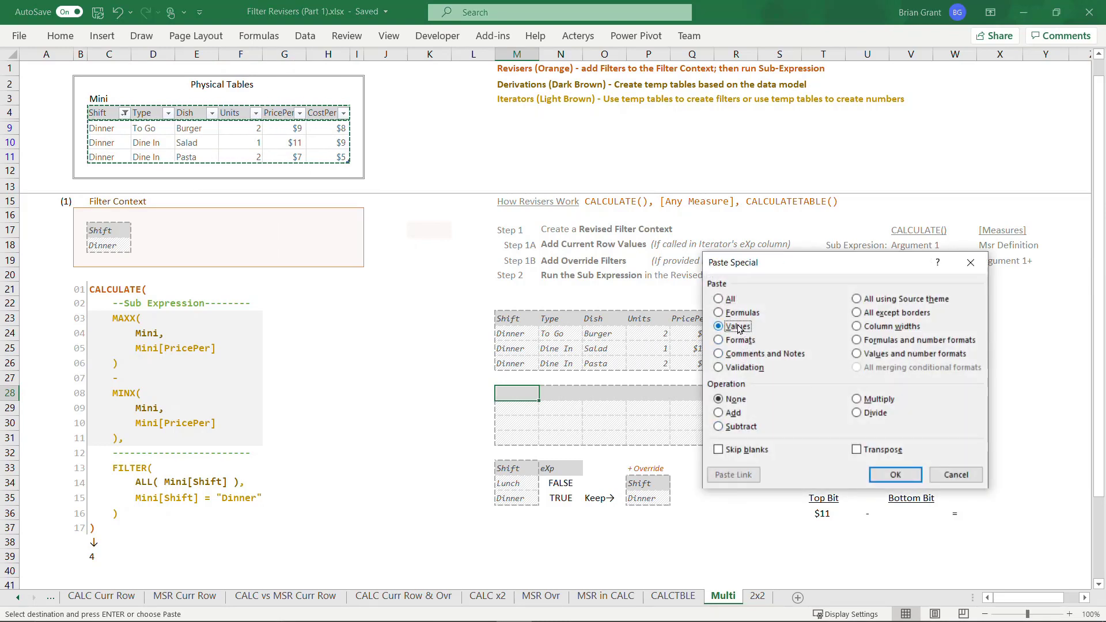
pyautogui.click(883, 480)
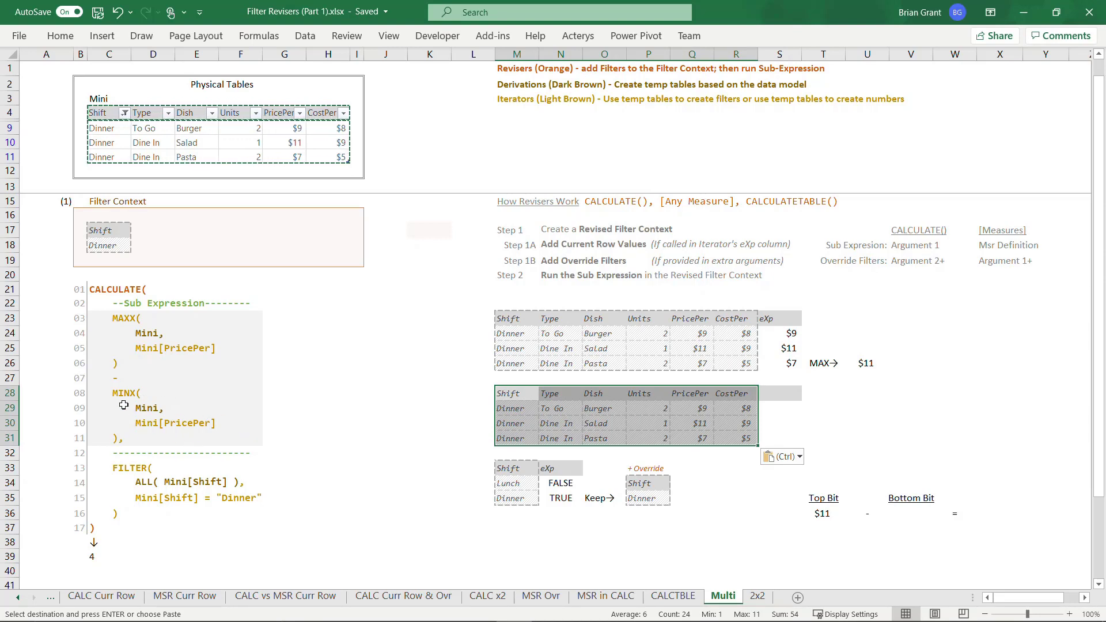
# Step: Add an eXp heading in S28 for the second copy
pyautogui.click(786, 394)
pyautogui.write('eXp')
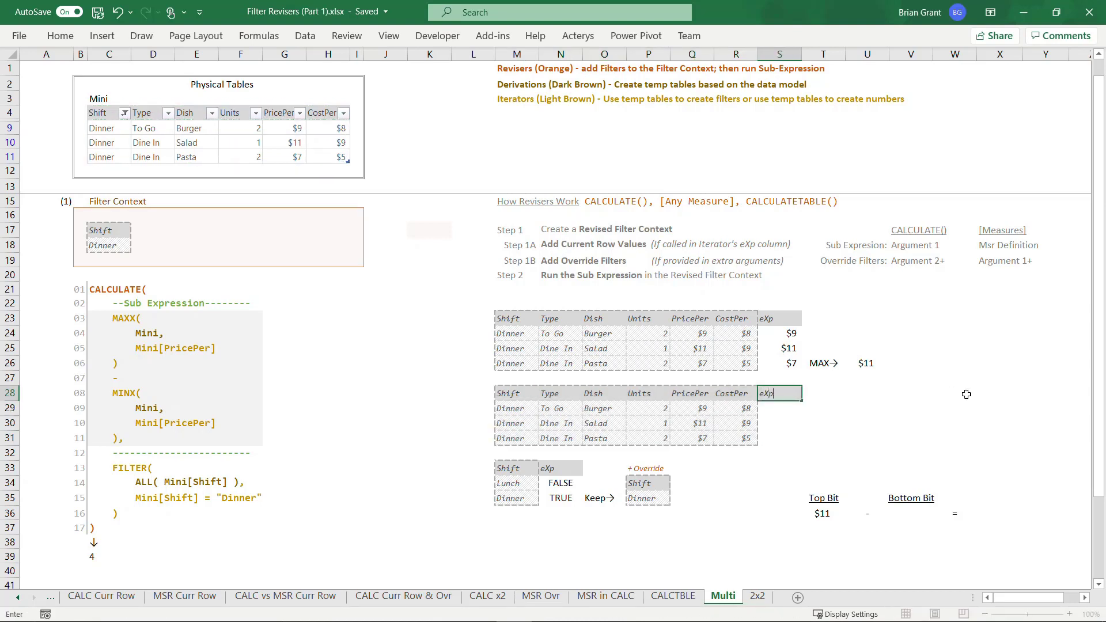
pyautogui.press('Return')
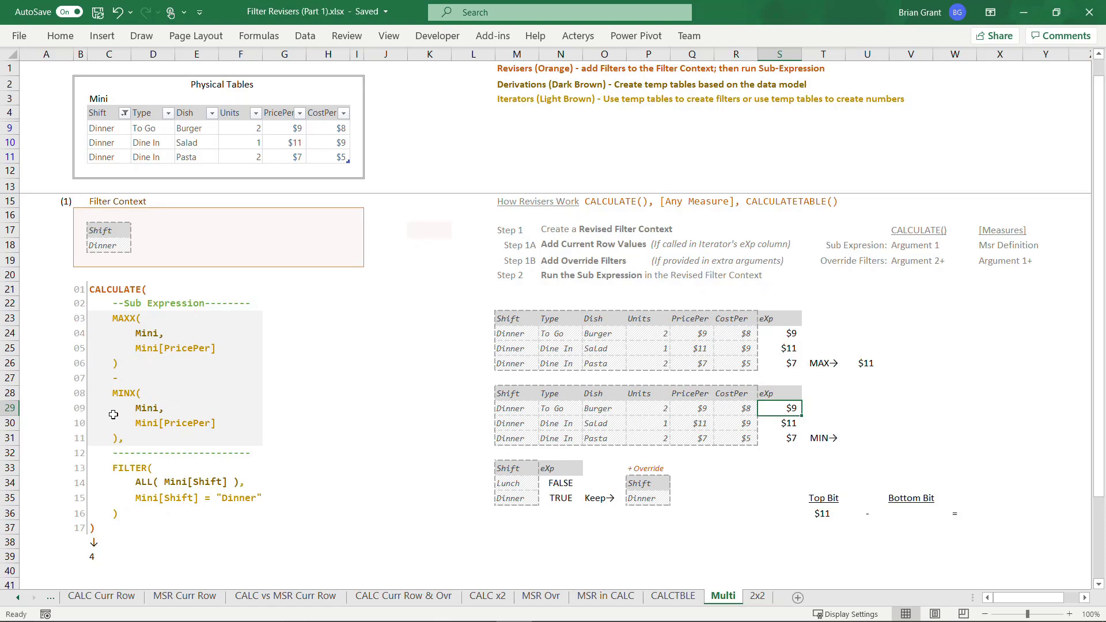
# Step: Enter =MIN(S29:S31) in U31 beside MIN→, returning $7
pyautogui.click(863, 444)
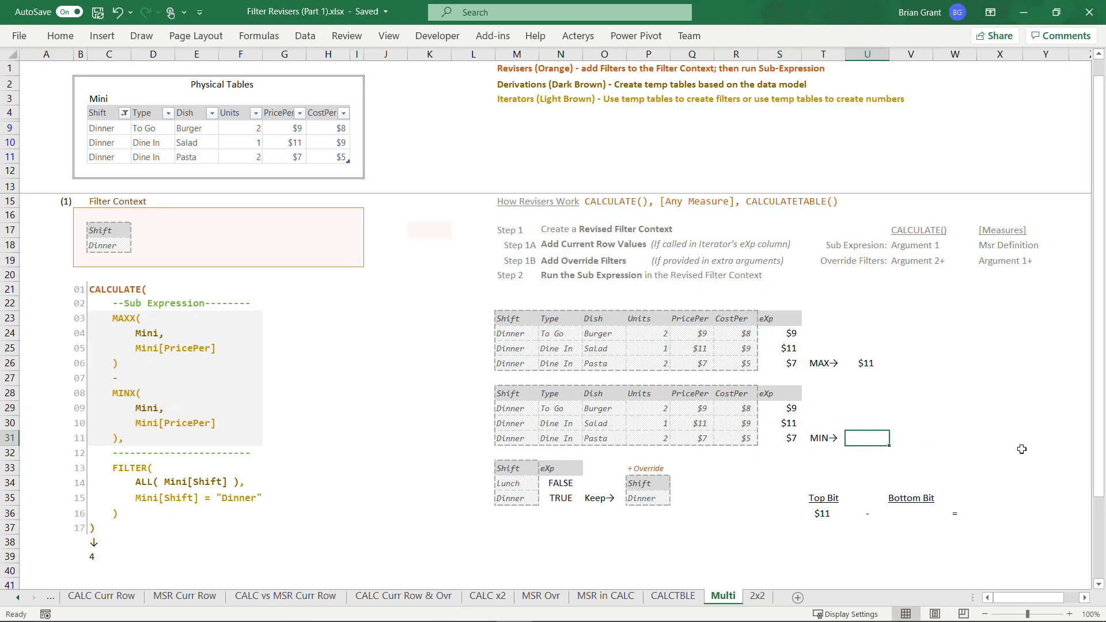
pyautogui.write('=min(')
pyautogui.press('Left')
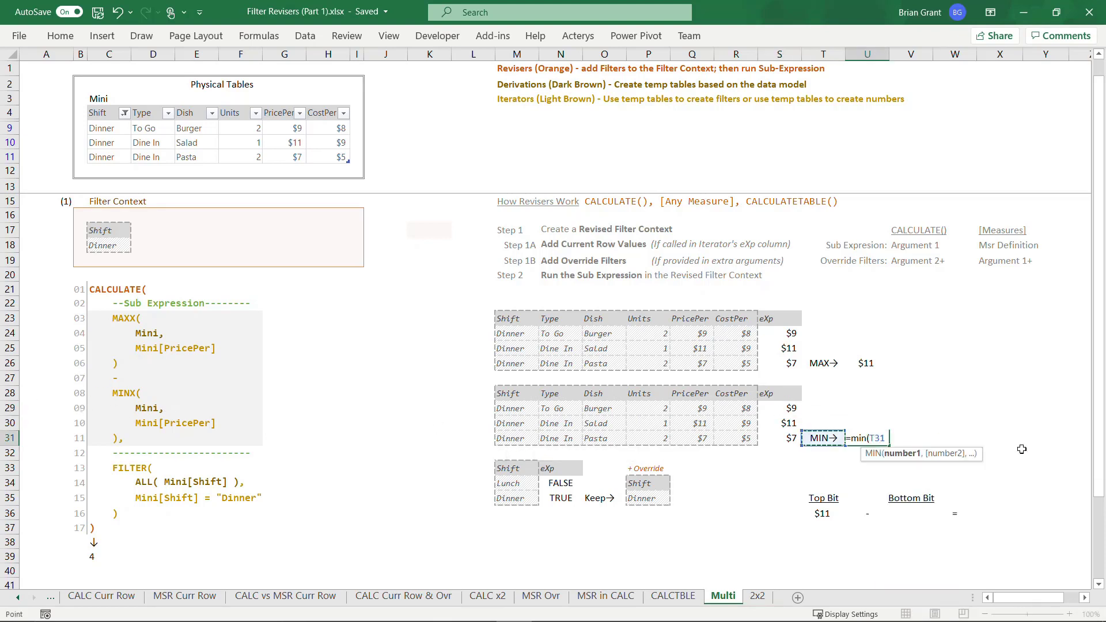
pyautogui.press('Left')
pyautogui.press('Up')
pyautogui.press('Up')
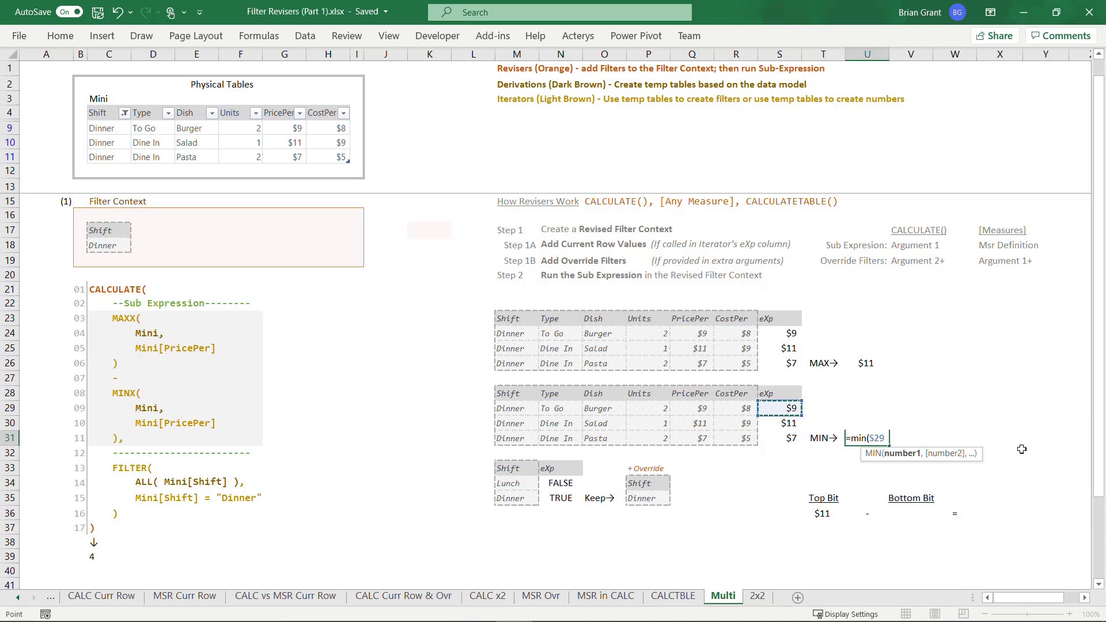
pyautogui.hotkey('shift', 'Down')
pyautogui.hotkey('shift', 'Down')
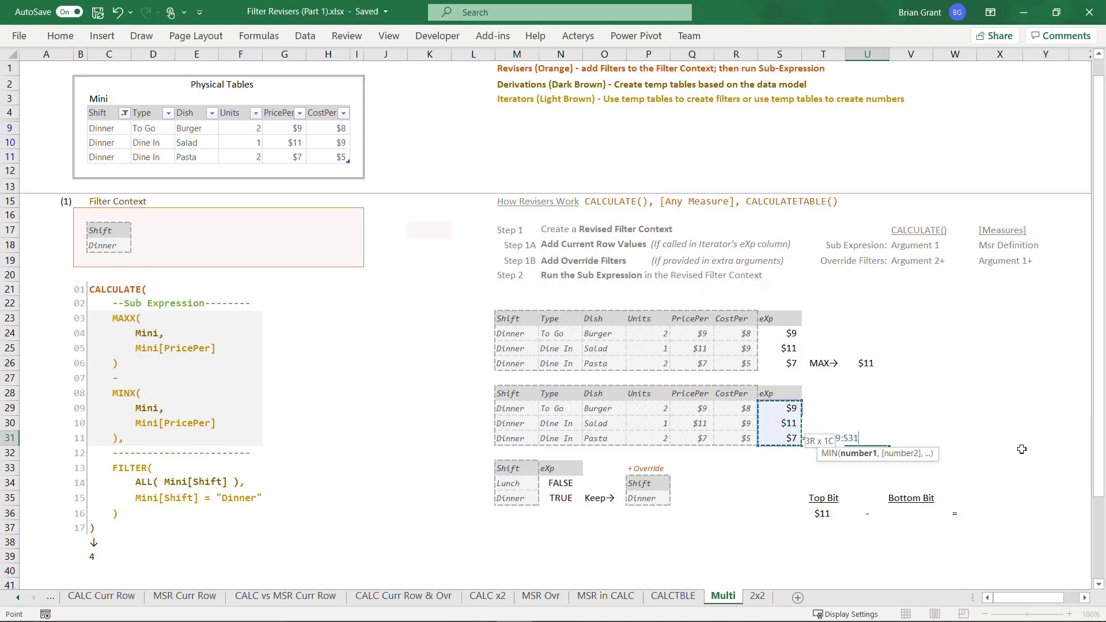
pyautogui.write(')')
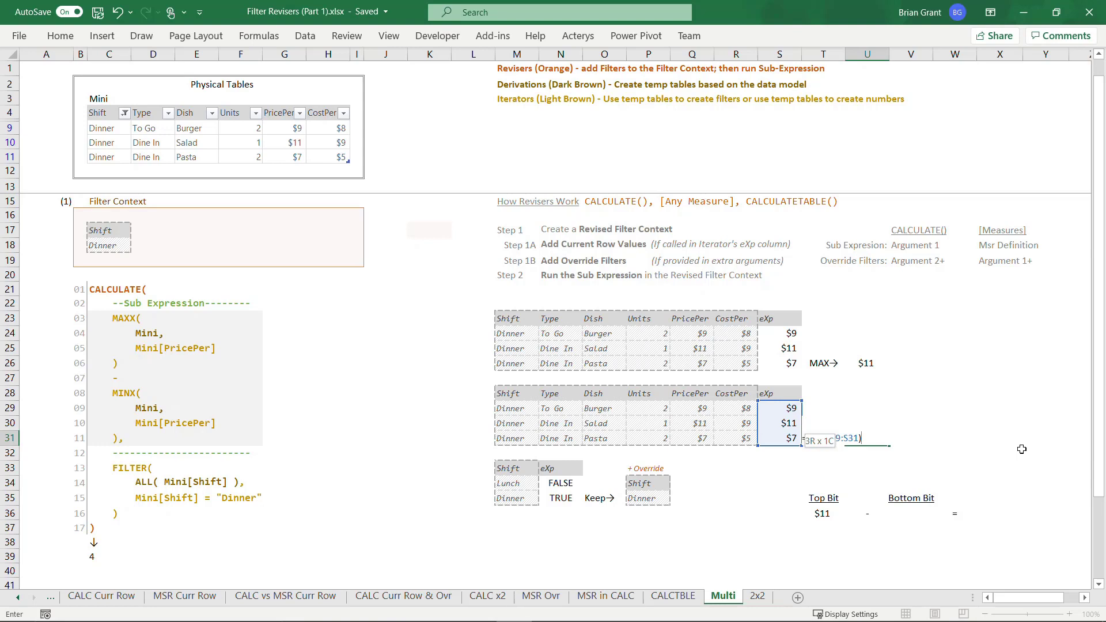
pyautogui.press('Return')
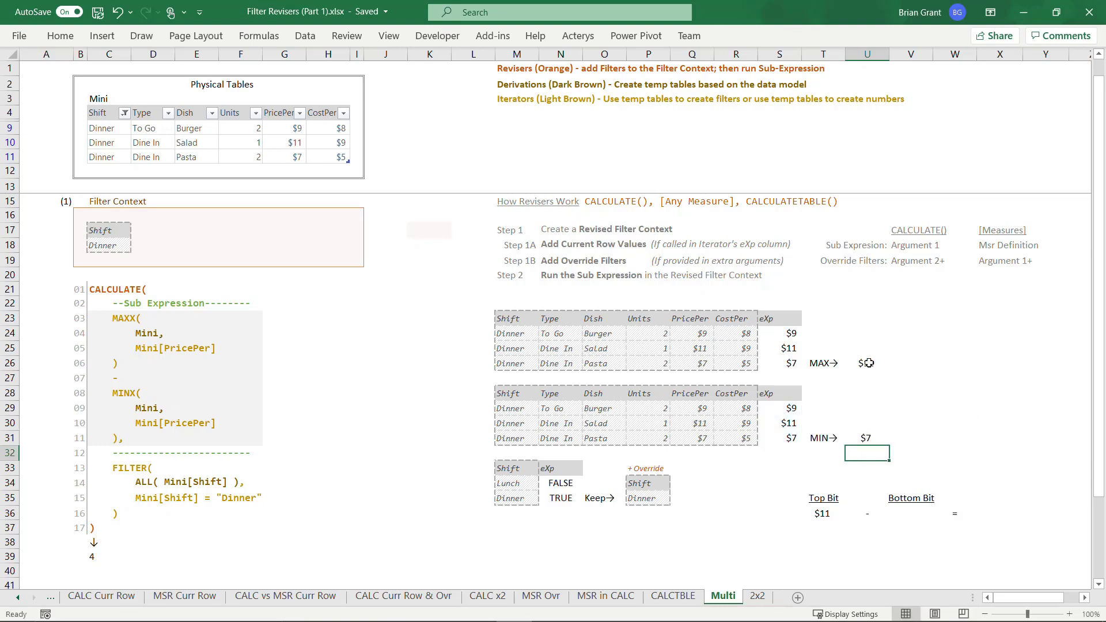
# Step: Enter $7 as the Bottom Bit in V36
pyautogui.click(910, 511)
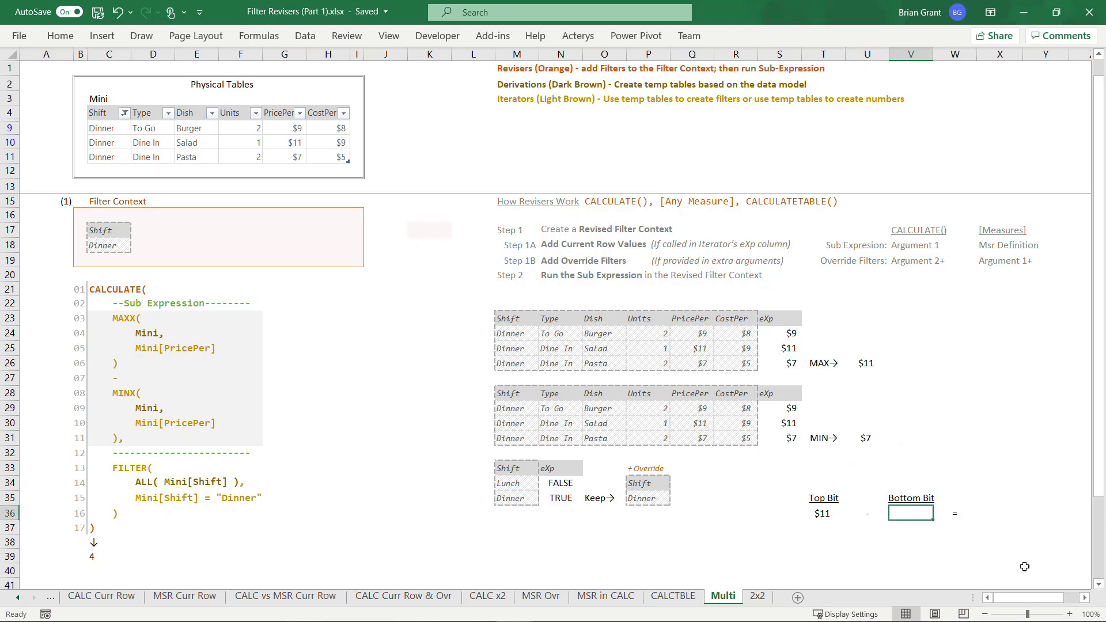
pyautogui.write('$7')
pyautogui.press('Return')
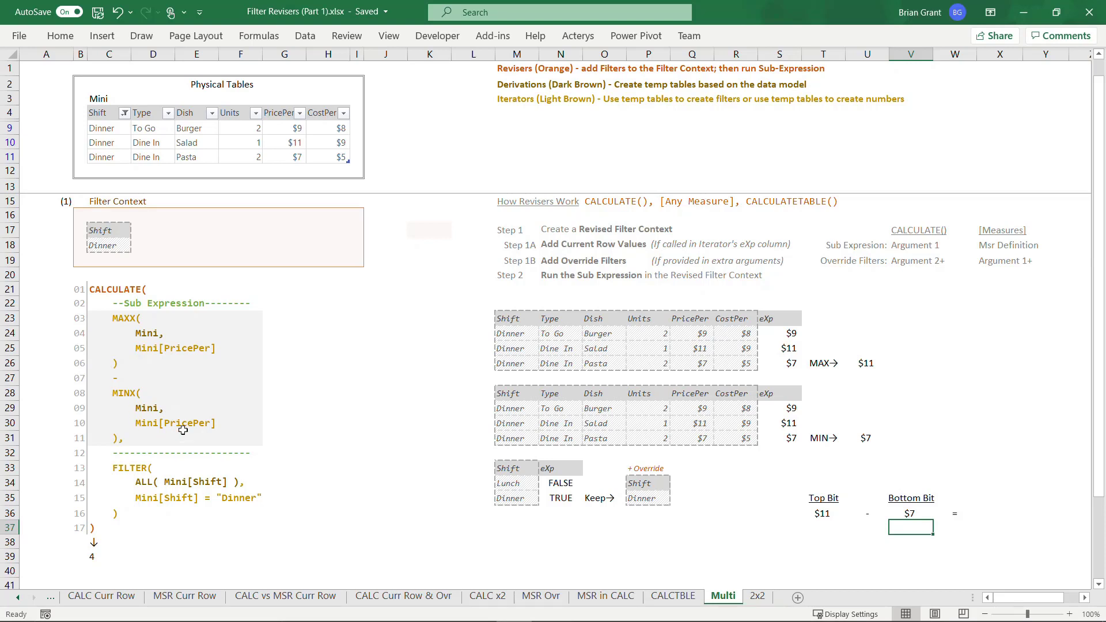
# Step: Enter =T36-V36 in X36 after the equals sign, returning $4
pyautogui.click(974, 510)
pyautogui.click(1008, 520)
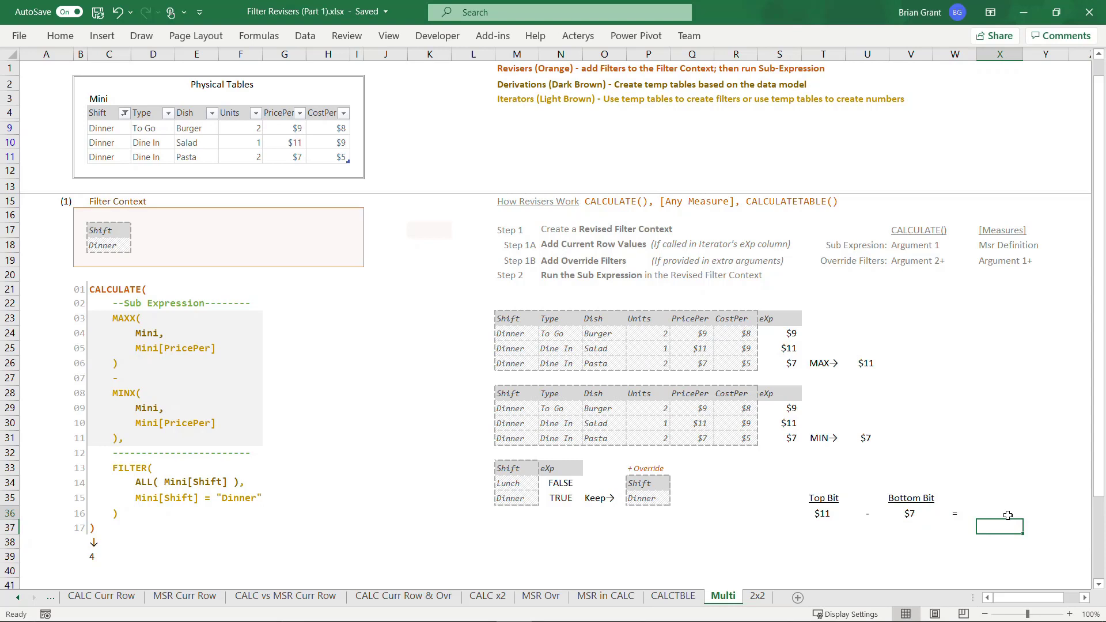
pyautogui.write('=')
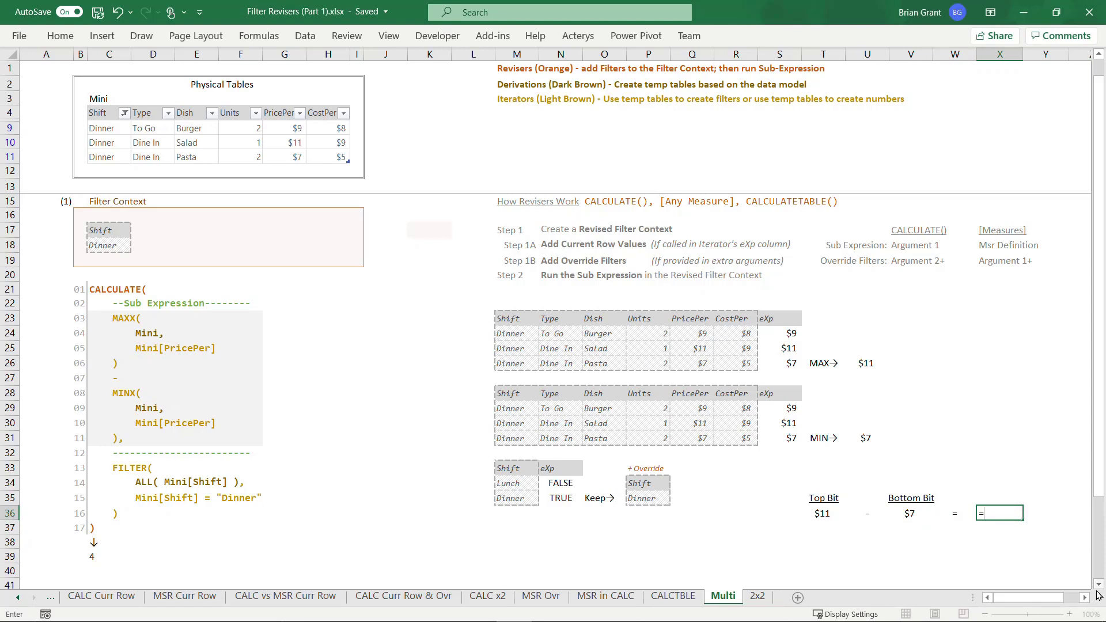
pyautogui.press('Left')
pyautogui.press('Left')
pyautogui.press('Left')
pyautogui.press('Left')
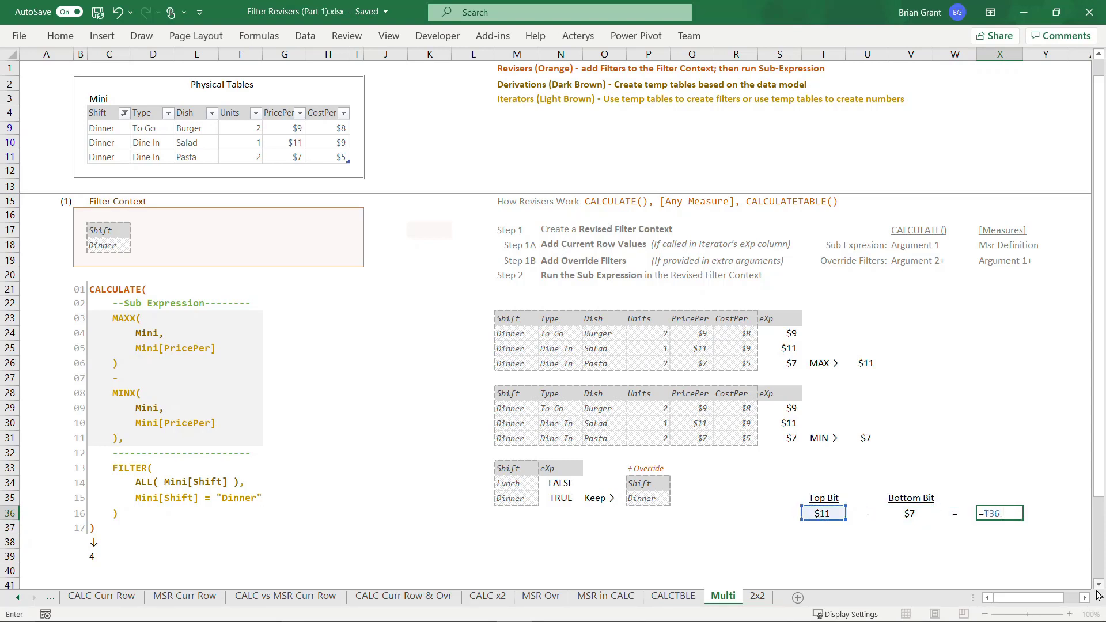
pyautogui.press('Left')
pyautogui.press('Left')
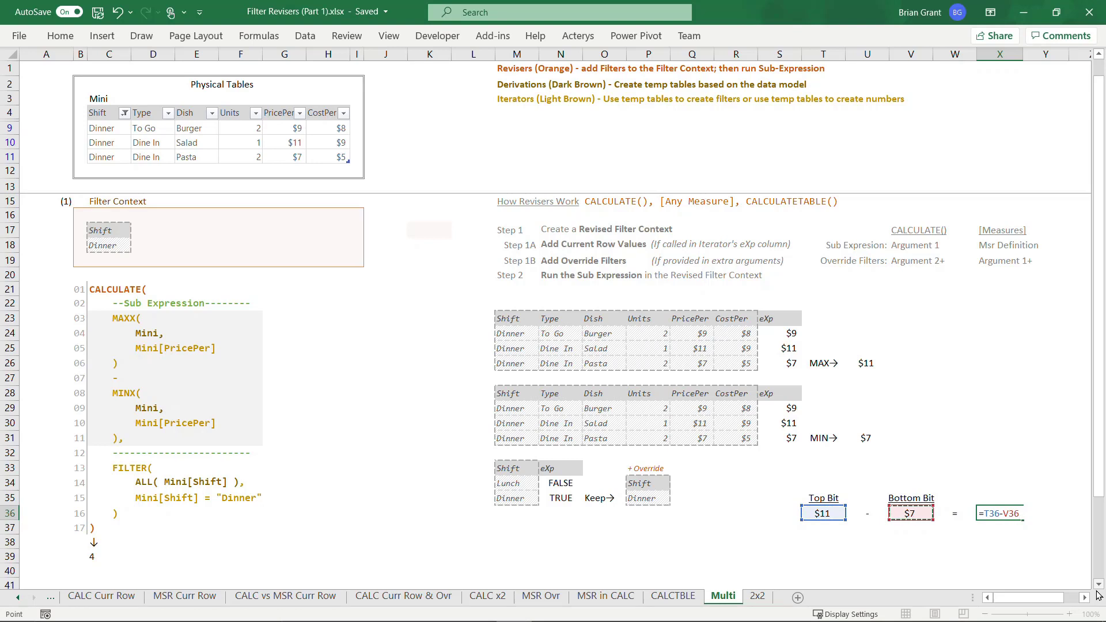
pyautogui.press('Return')
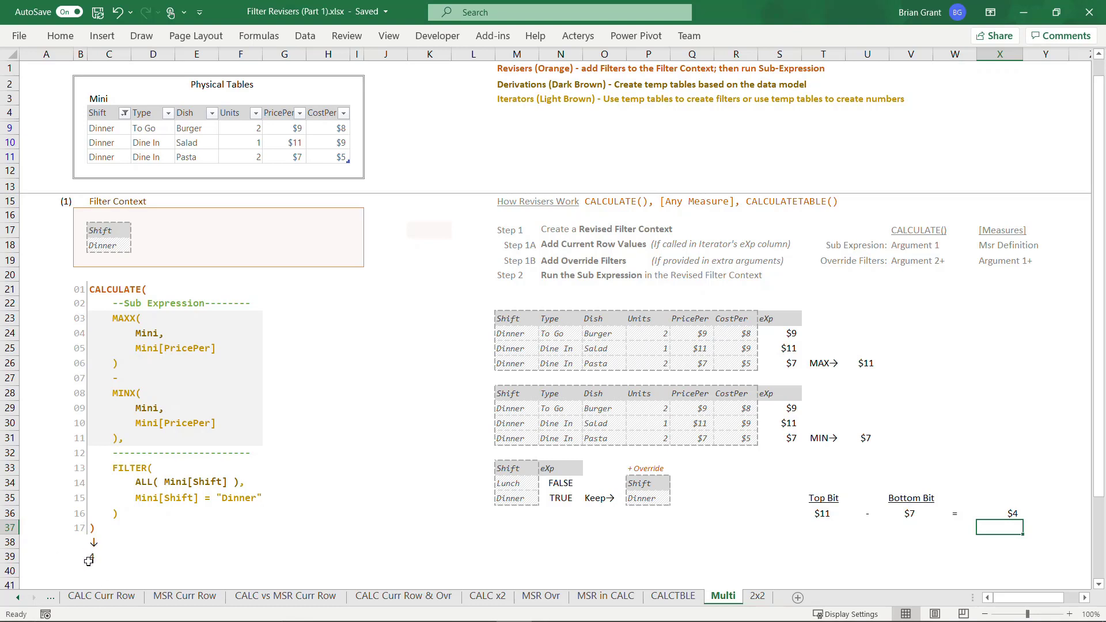
pyautogui.click(1001, 512)
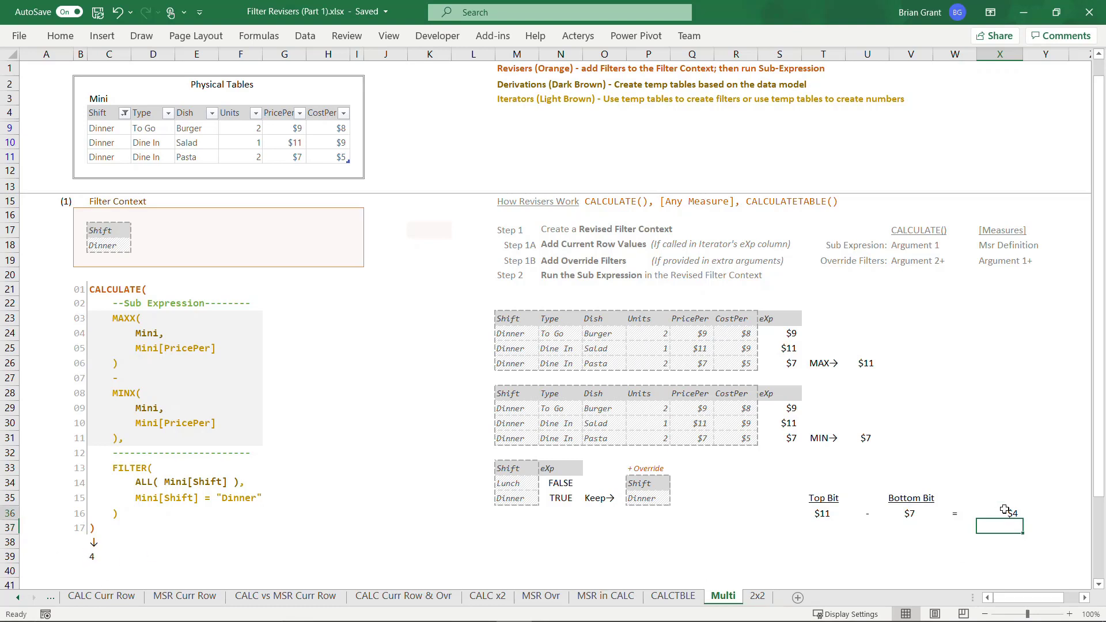
# Step: Paste the currency formatting from X36 onto the plain 4 in C39 so it shows $4
pyautogui.hotkey('ctrl', 'c')
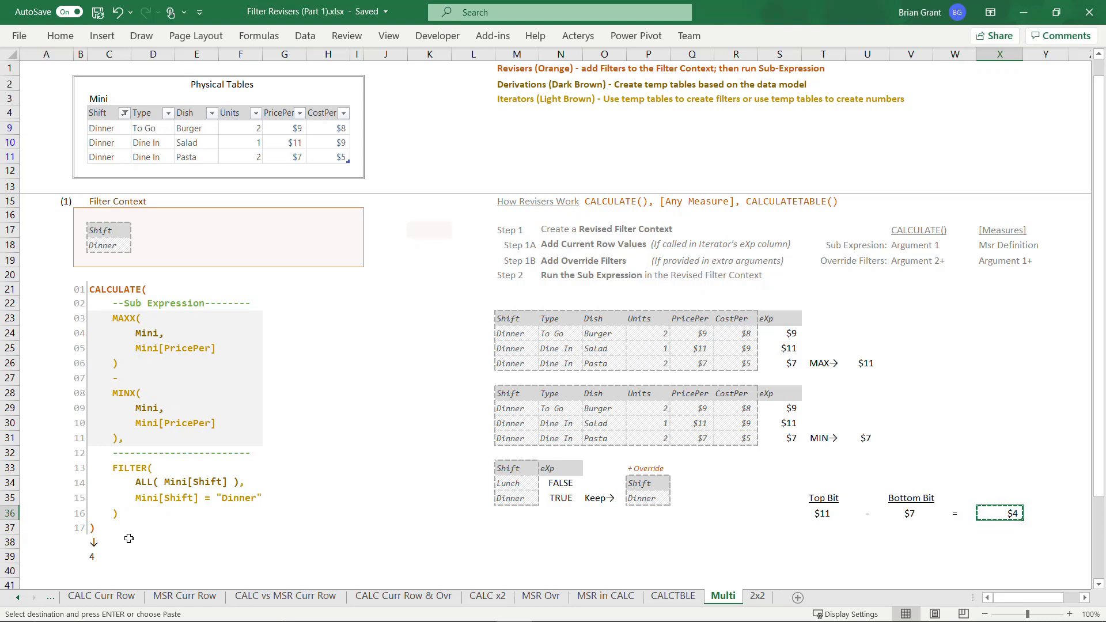
pyautogui.click(109, 557)
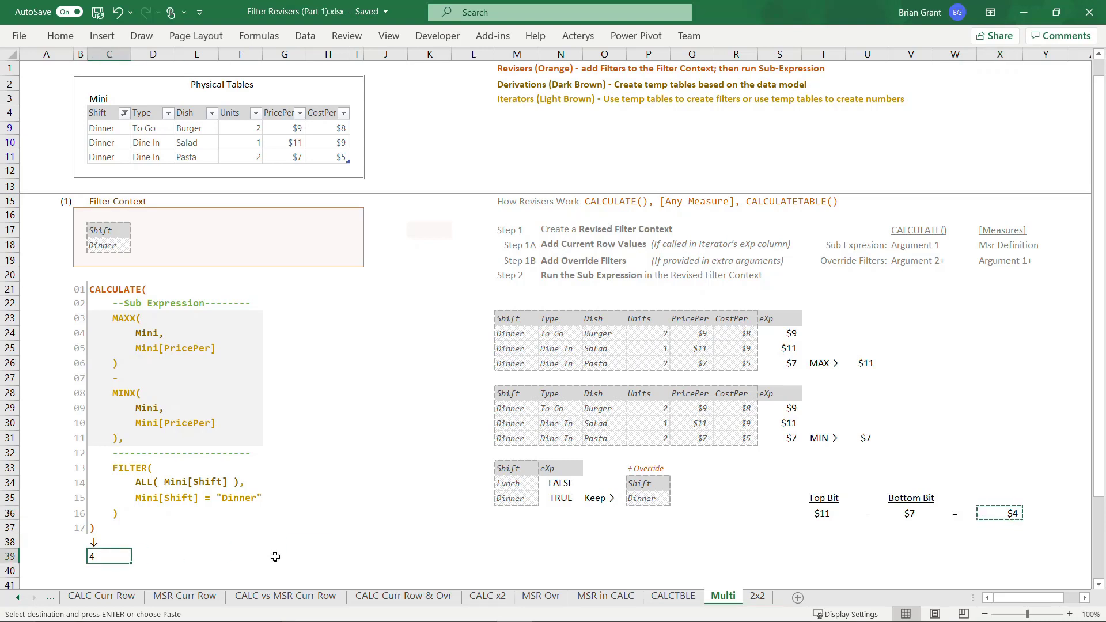
pyautogui.hotkey('ctrl', 'alt', 'v')
pyautogui.press('t')
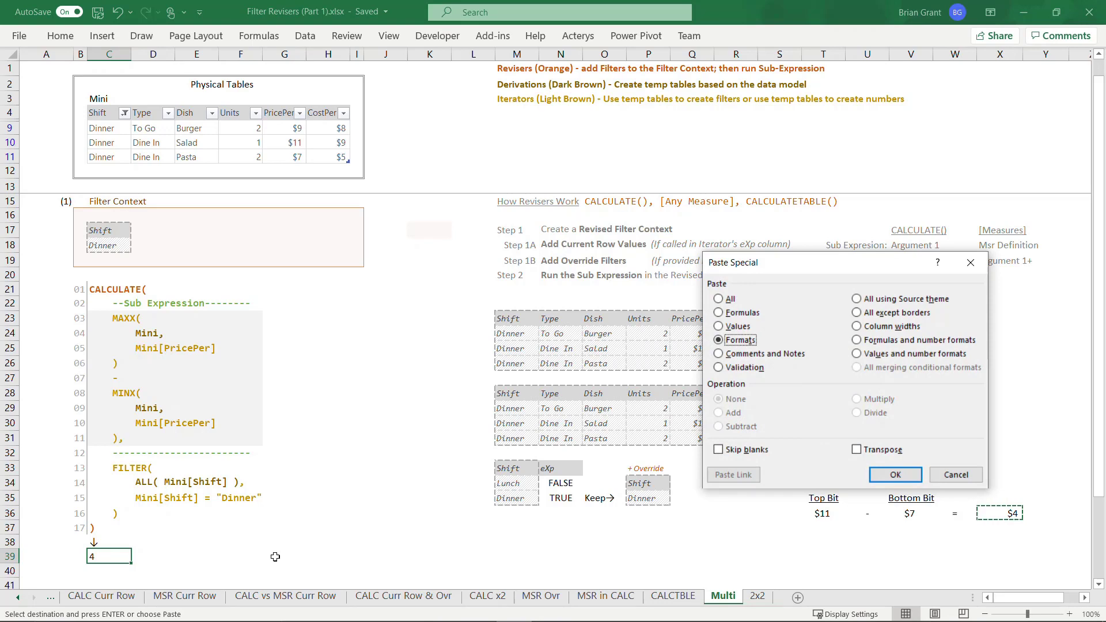
pyautogui.press('Return')
pyautogui.press('Right')
pyautogui.press('Left')
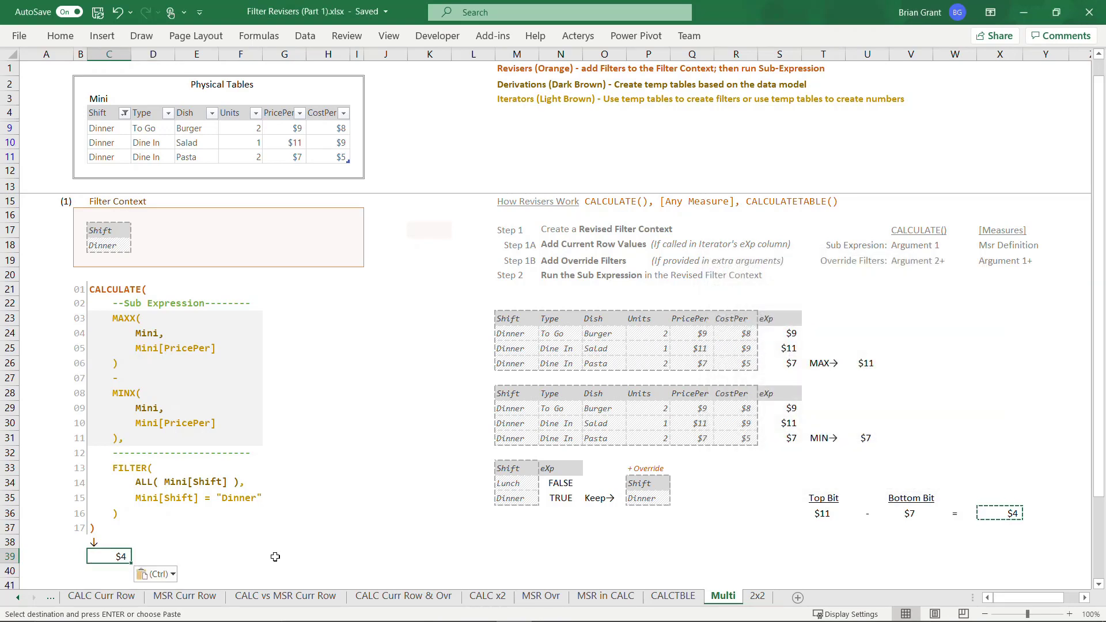
pyautogui.press('Escape')
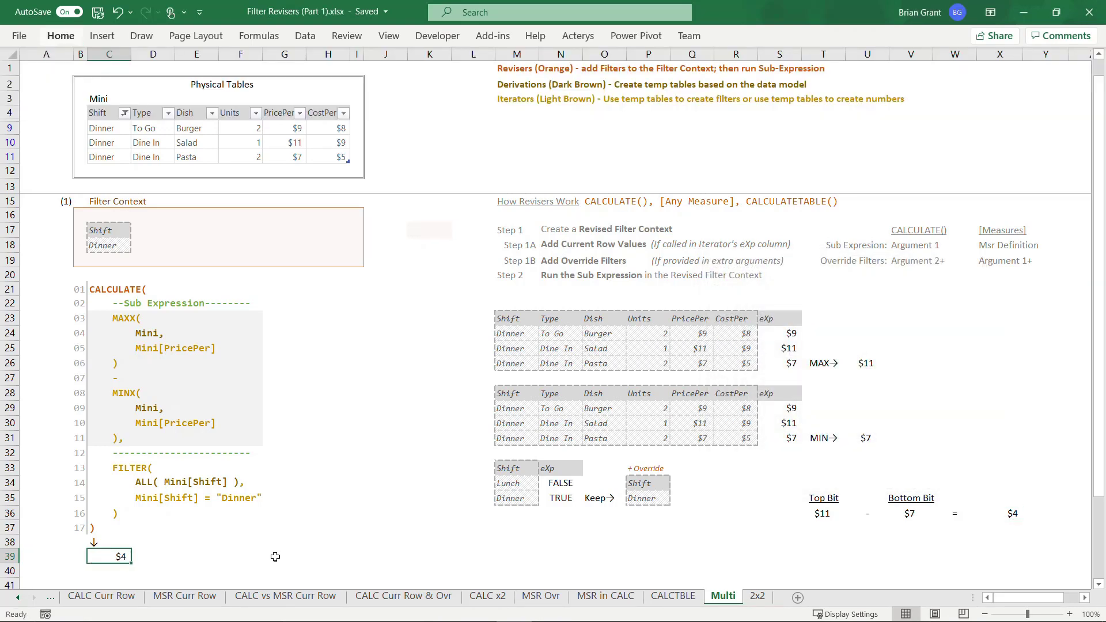
# Step: Left-align the $4 result in C39
pyautogui.hotkey('alt', 'h')
pyautogui.press('a')
pyautogui.press('l')
pyautogui.press('Right')
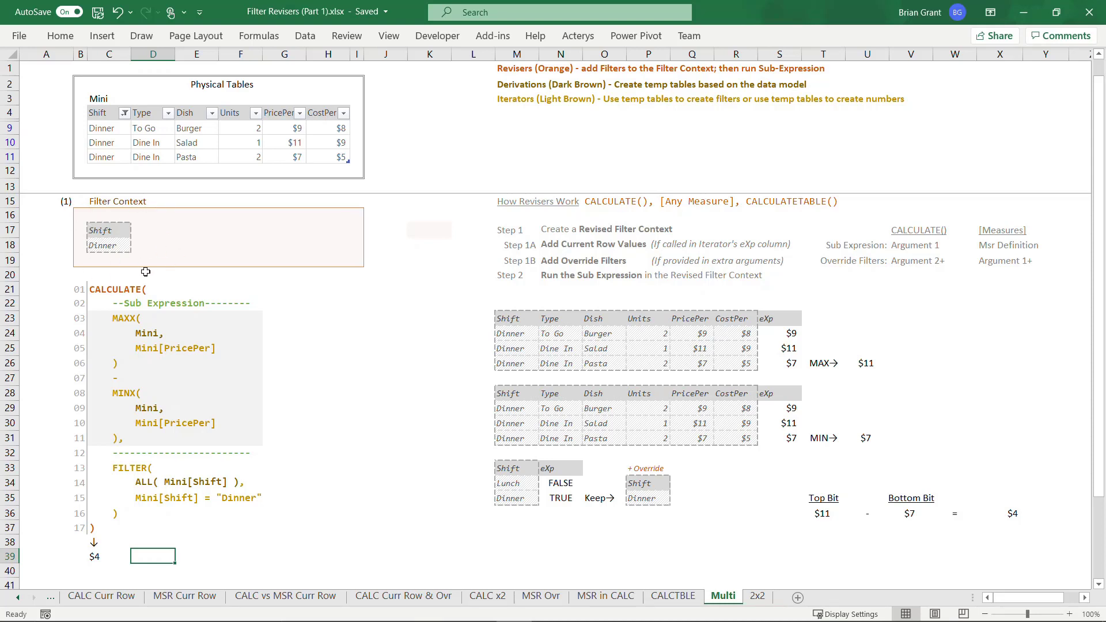
# Step: Blank out the Shift and Dinner entries in C17:C18 by pasting the empty K17 cell
pyautogui.click(438, 233)
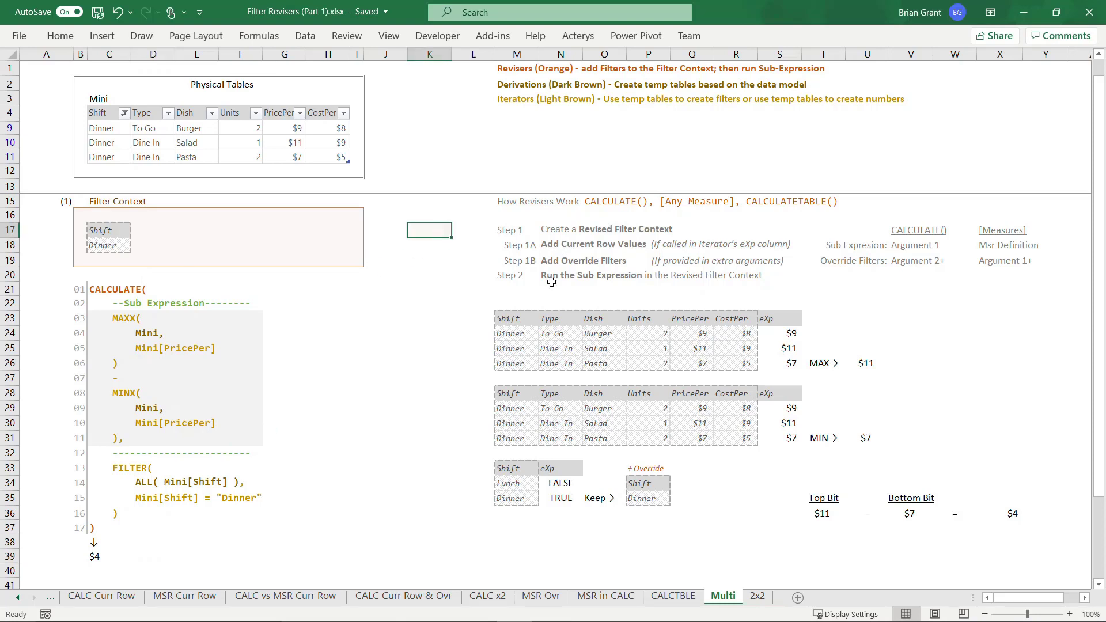
pyautogui.hotkey('ctrl', 'c')
pyautogui.moveTo(113, 233); pyautogui.dragTo(114, 247)
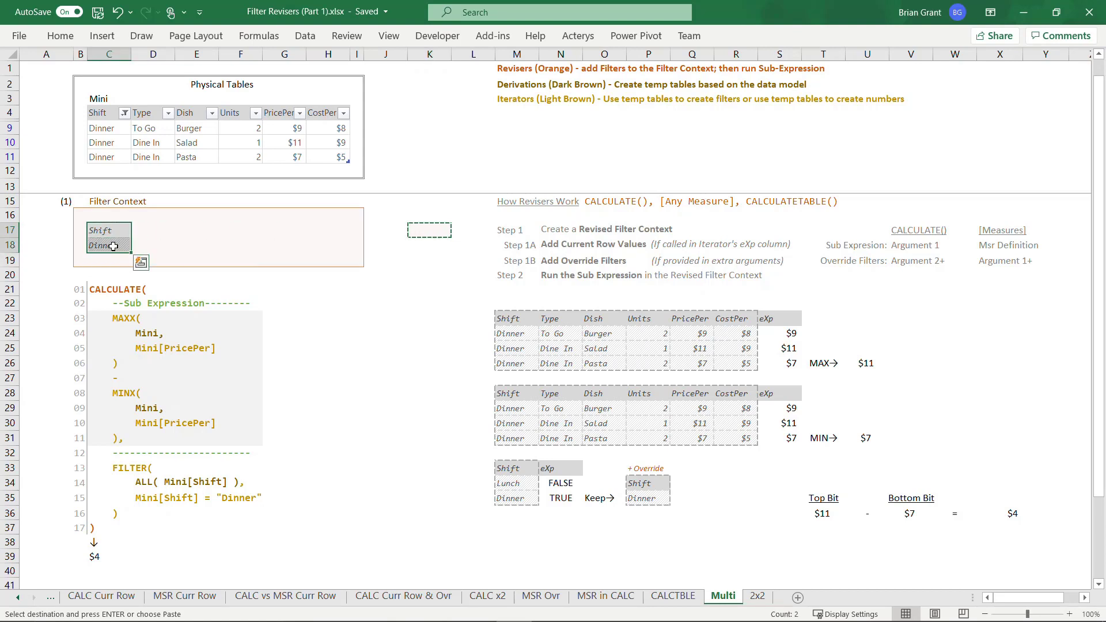
pyautogui.hotkey('ctrl', 'v')
pyautogui.click(266, 246)
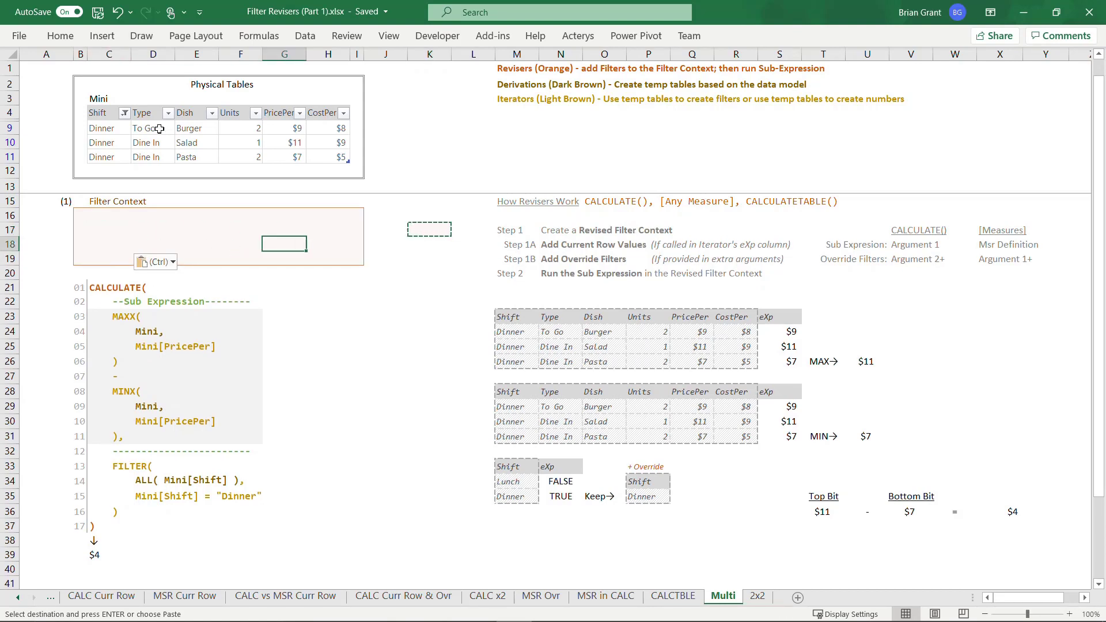
# Step: Add Lunch back to the Shift column filter so all seven rows show
pyautogui.click(124, 113)
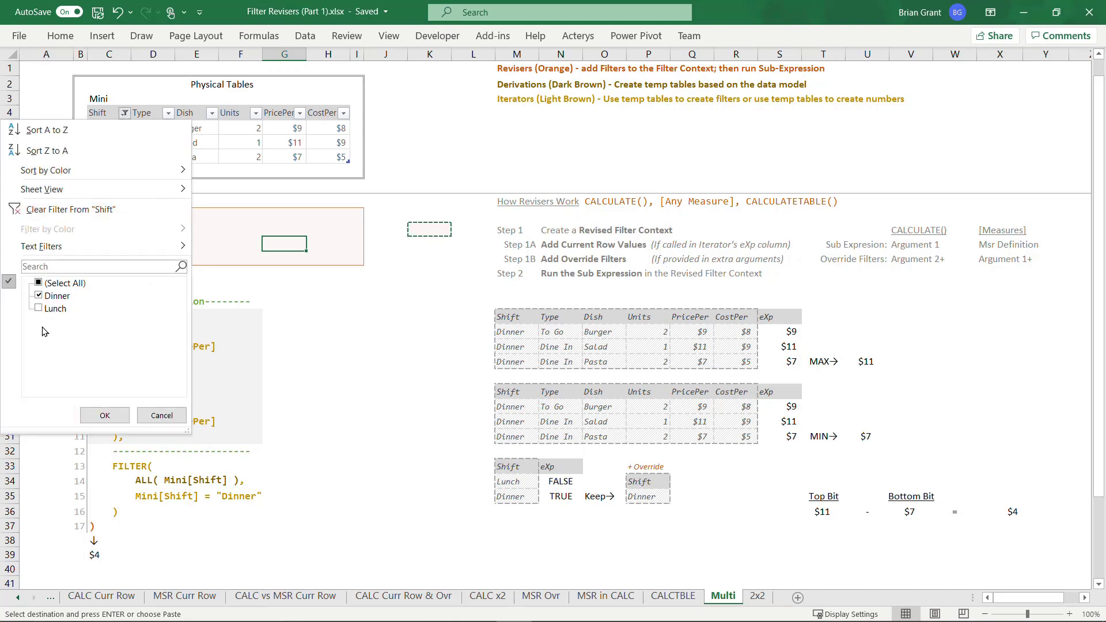
pyautogui.click(41, 309)
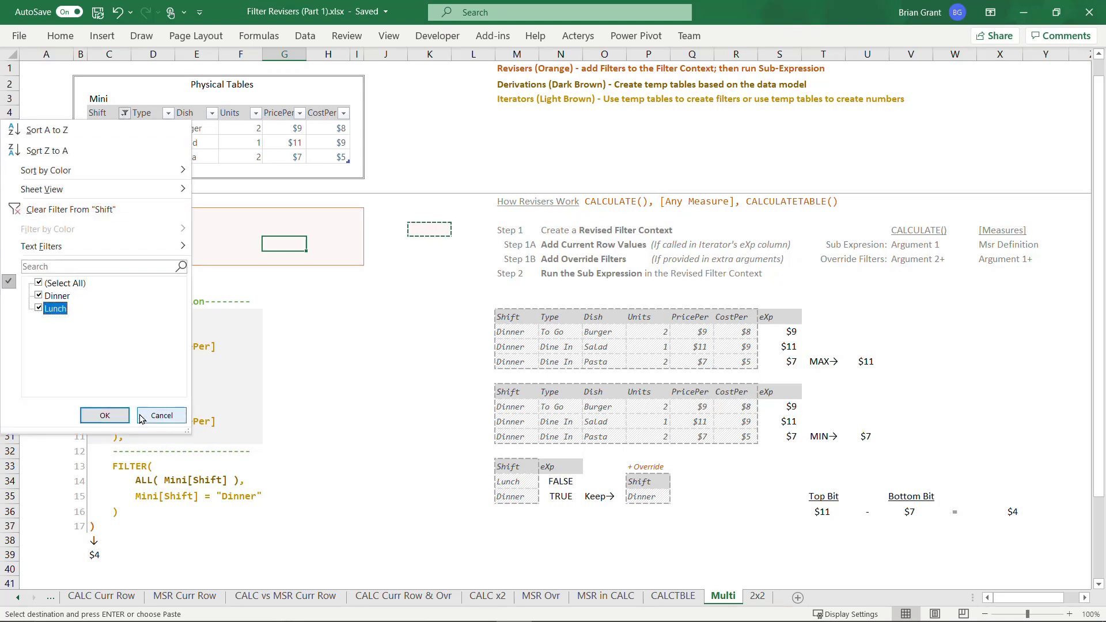
pyautogui.click(104, 415)
pyautogui.scroll(-1, 381, 419)
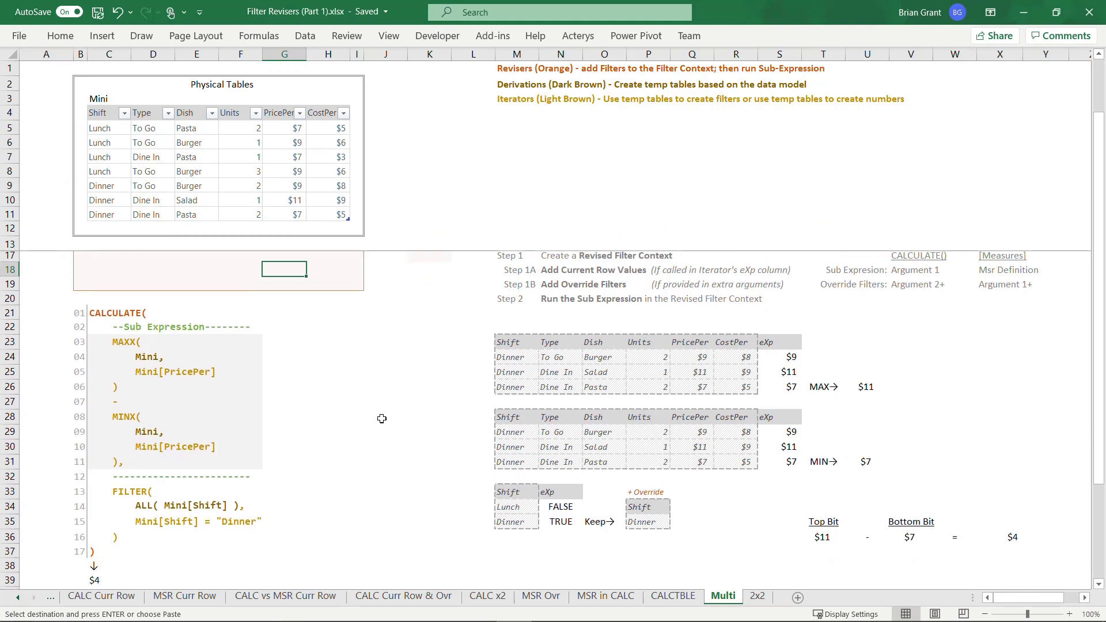